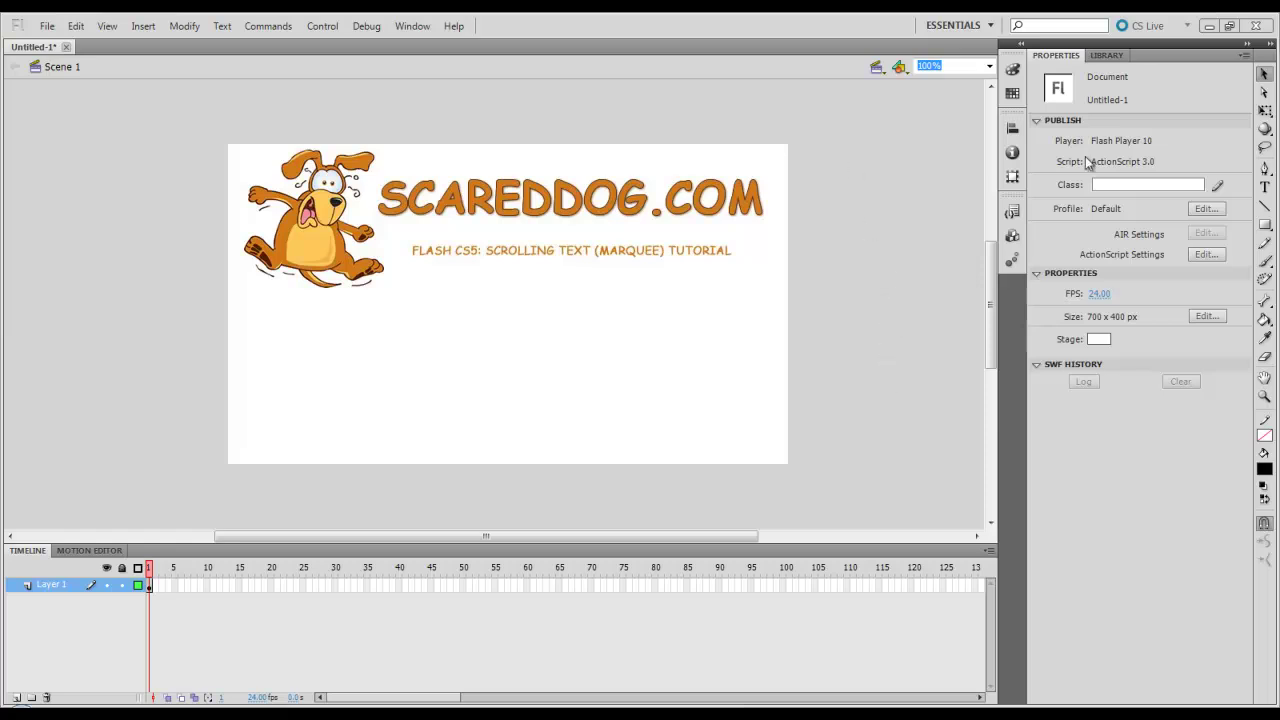
# - Rearrange the panels, then reset the workspace to the default Essentials layout
pyautogui.moveTo(1010, 68); pyautogui.dragTo(860, 46)
pyautogui.moveTo(1015, 148); pyautogui.dragTo(786, 557)
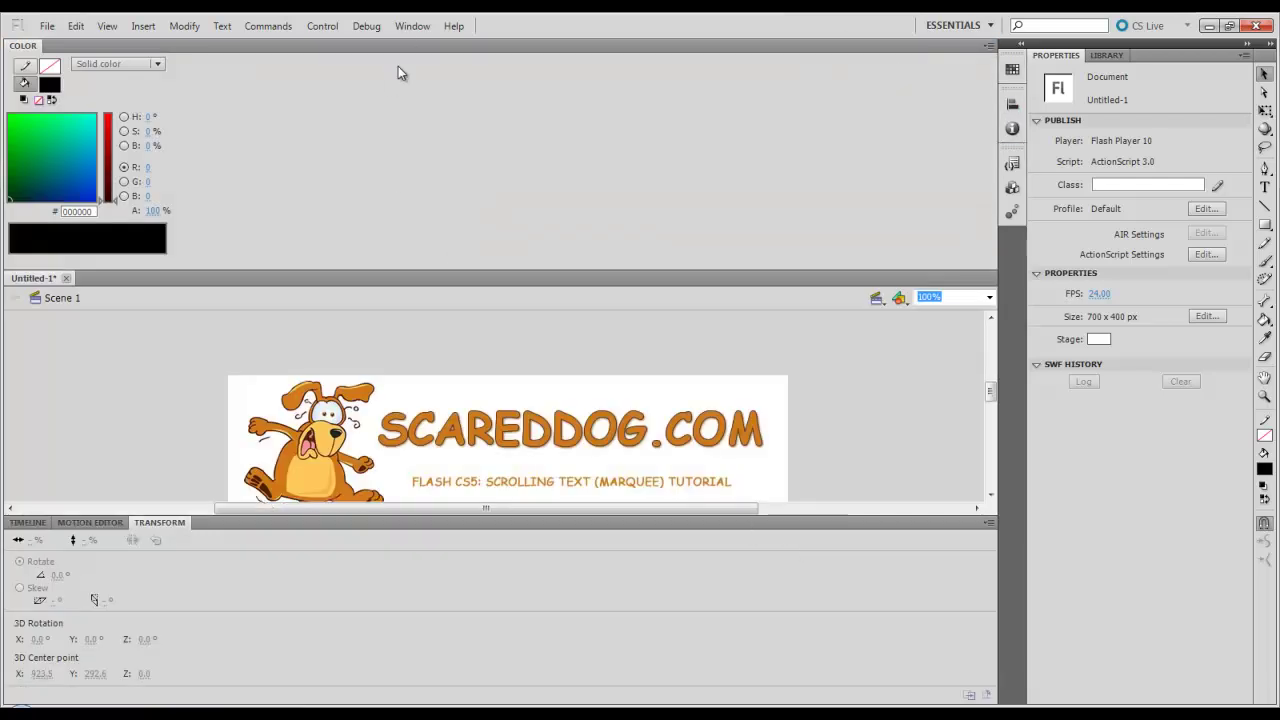
pyautogui.click(406, 32)
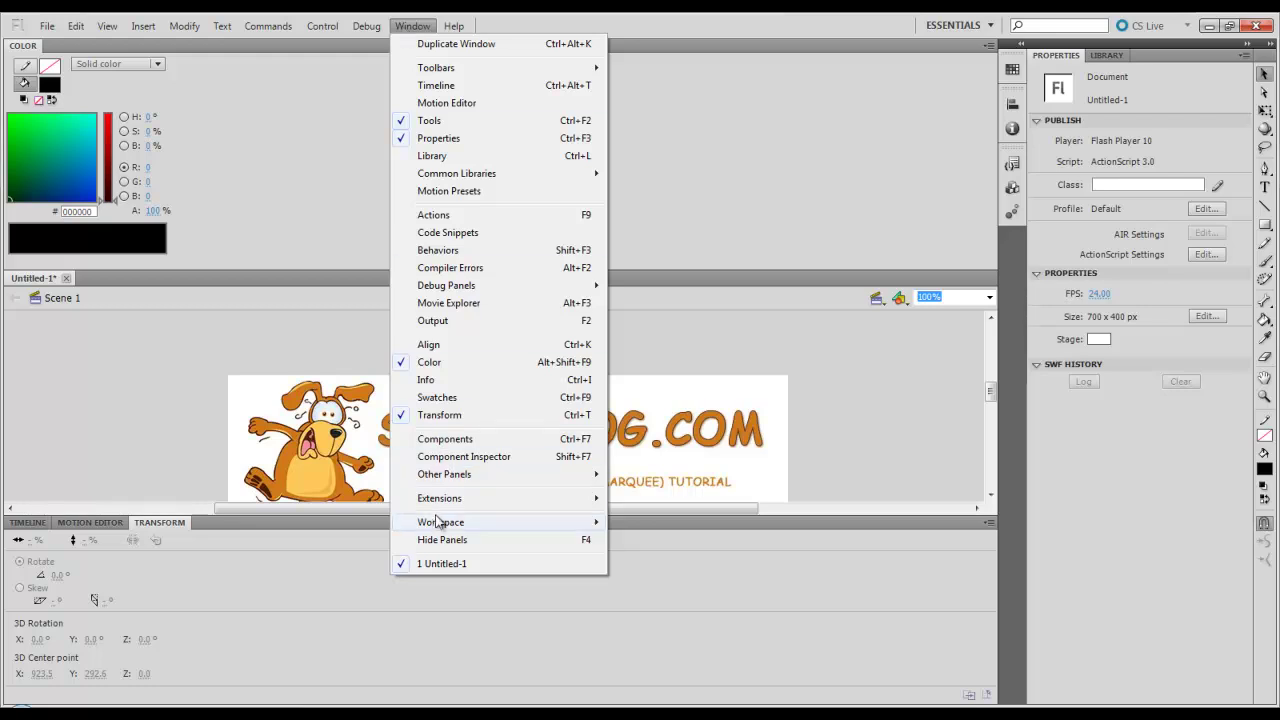
pyautogui.moveTo(440, 525)
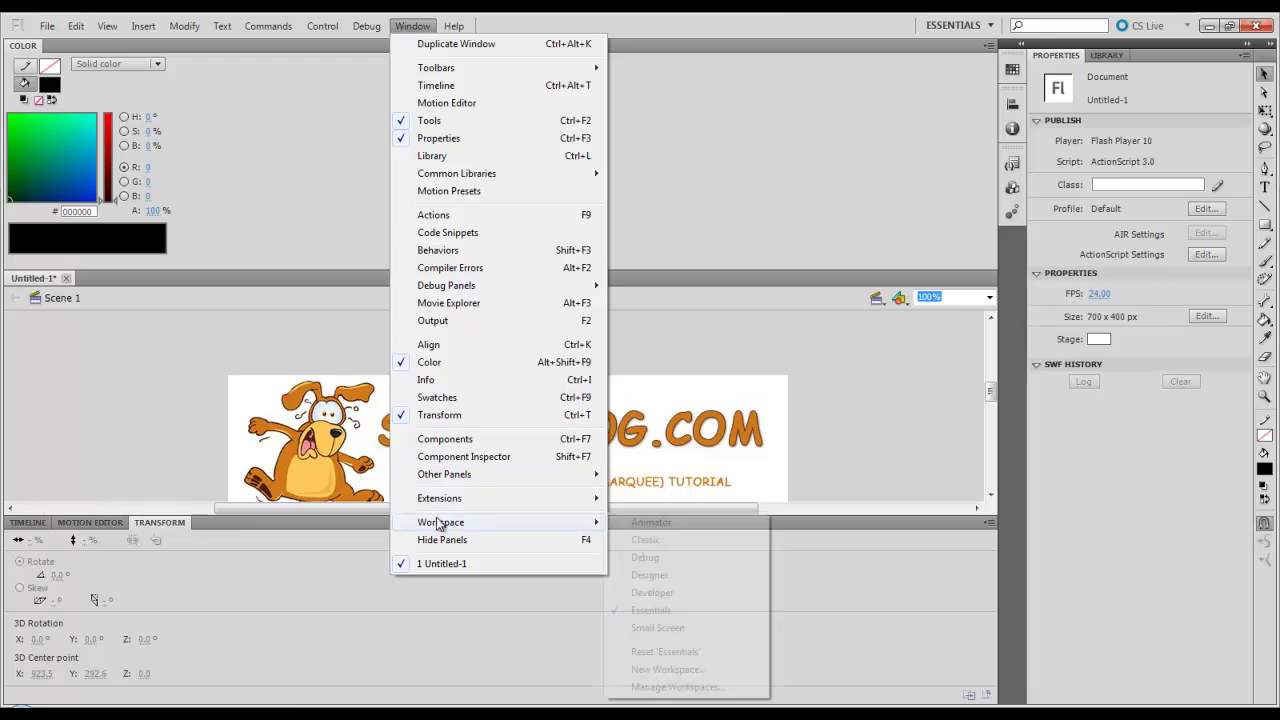
pyautogui.click(663, 652)
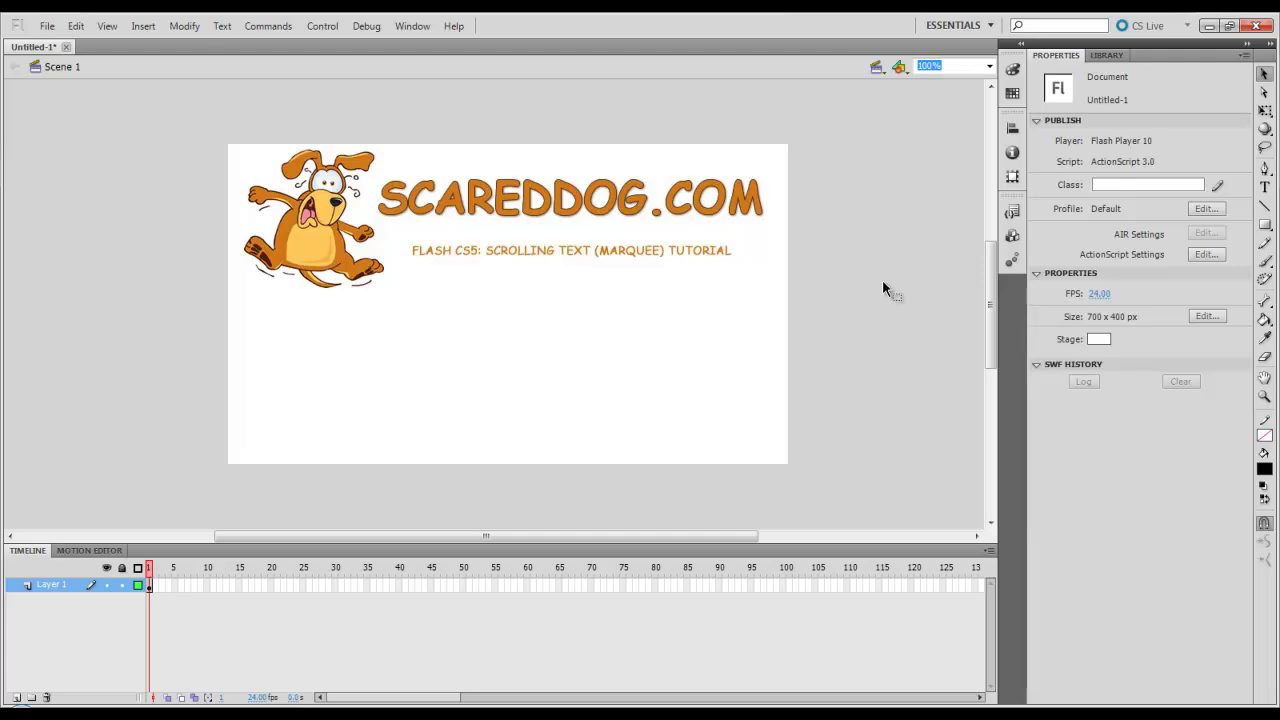
# - Choose the Text tool with Classic Text and Static Text
pyautogui.click(1265, 189)
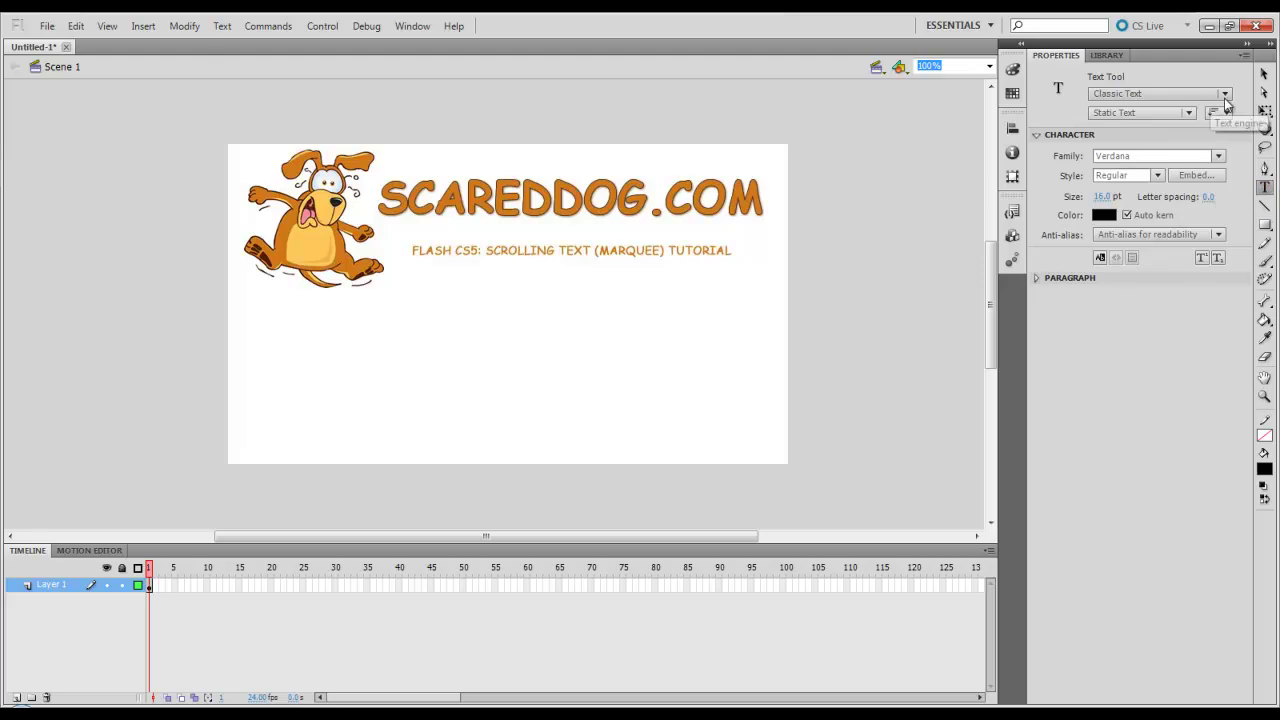
pyautogui.click(1219, 97)
pyautogui.click(1170, 131)
pyautogui.click(1189, 112)
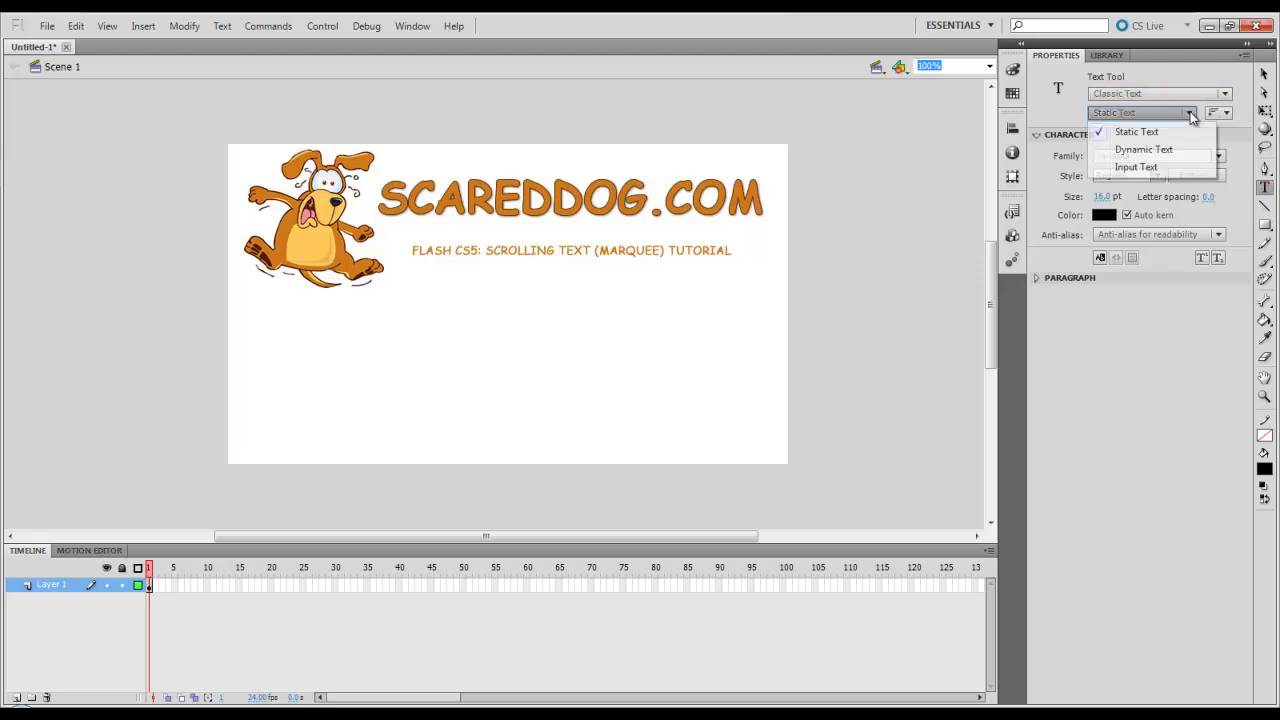
pyautogui.click(1157, 134)
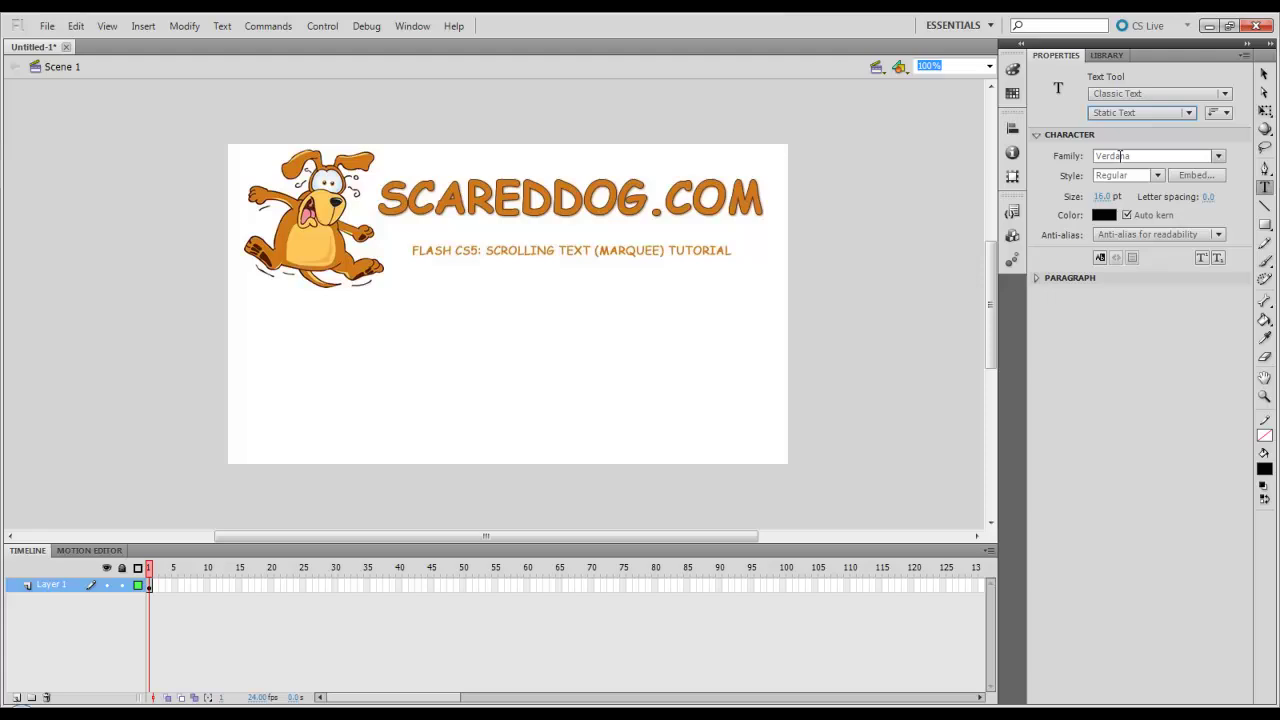
# - Select Verdana and embed its uppercase, lowercase, numerals and punctuation glyphs
pyautogui.click(1118, 157)
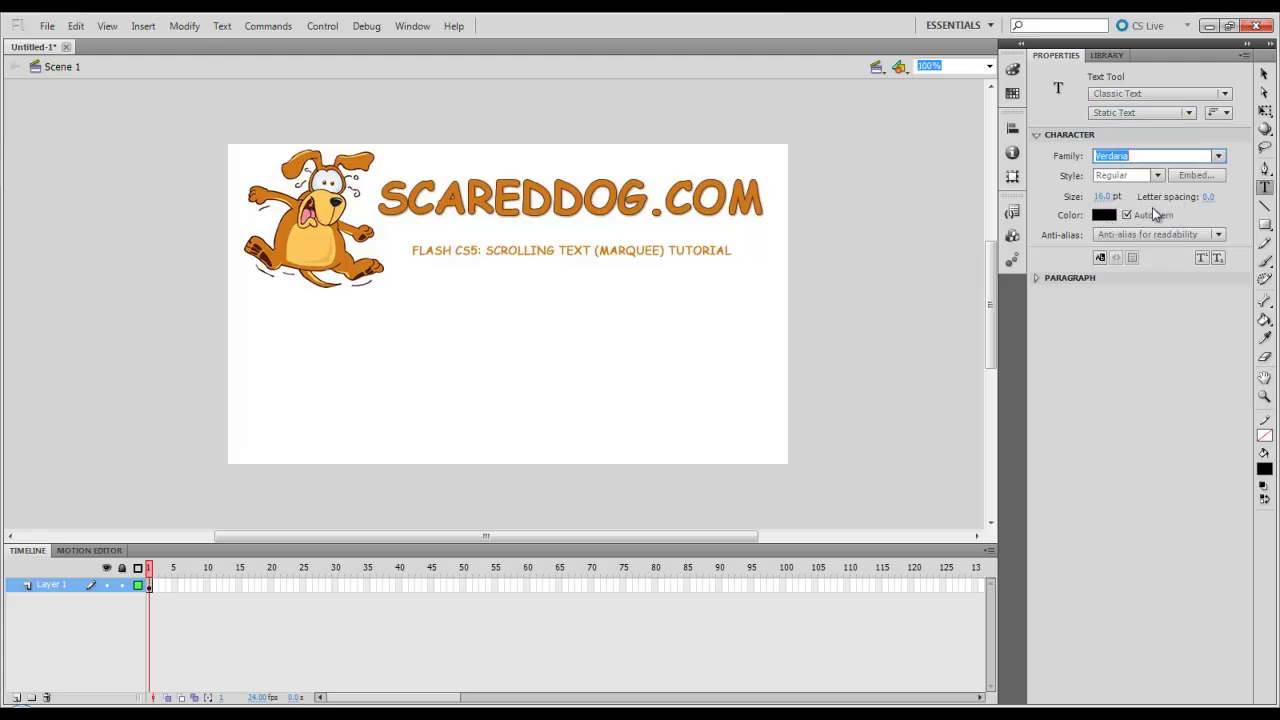
pyautogui.click(1190, 176)
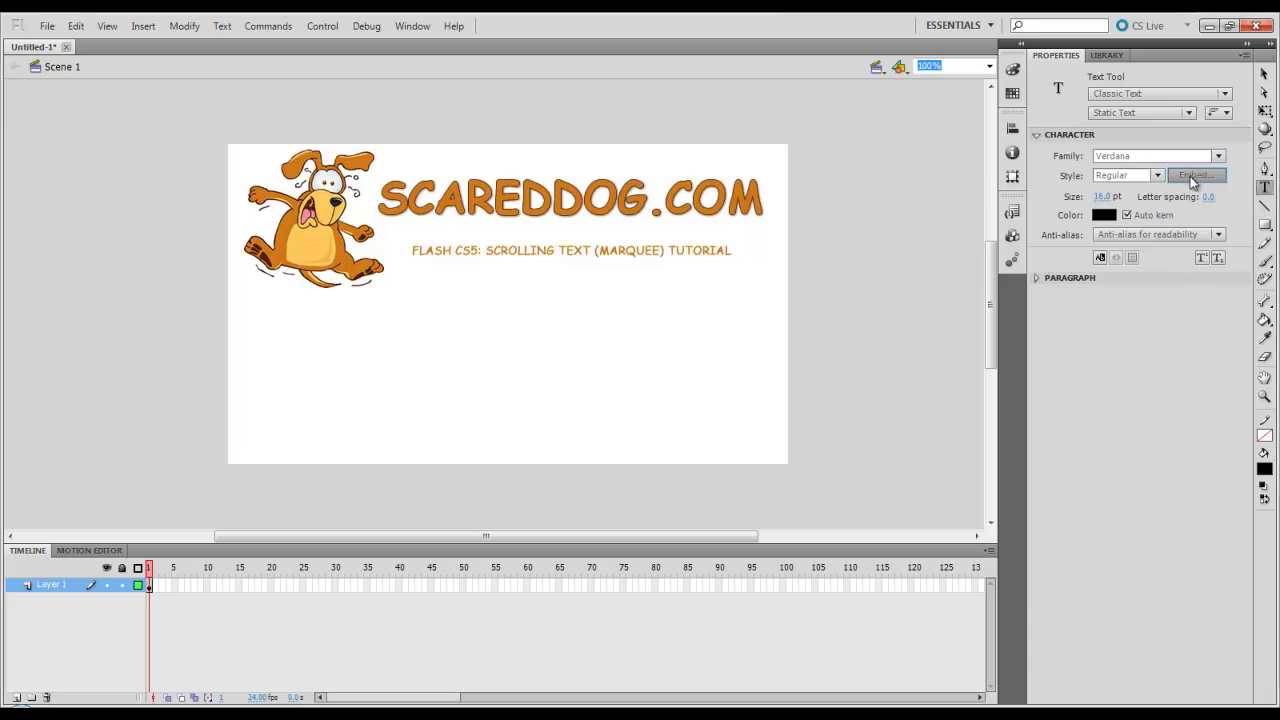
pyautogui.click(616, 322)
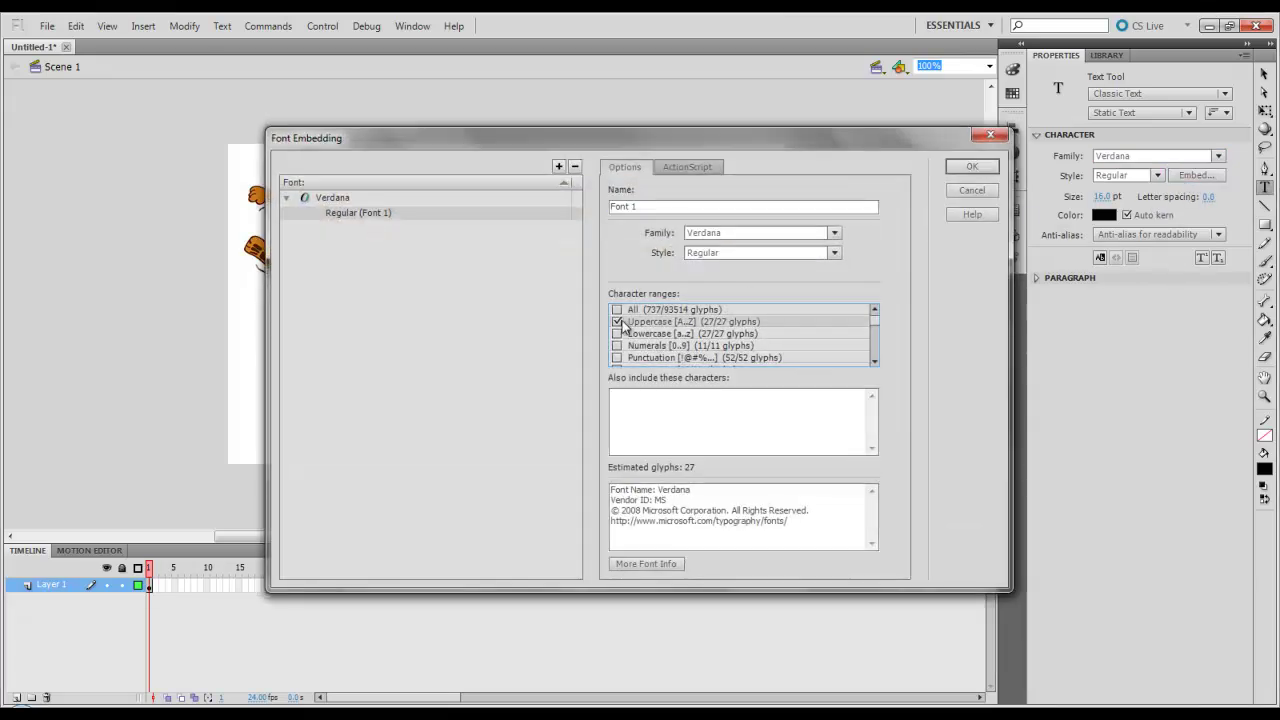
pyautogui.click(617, 334)
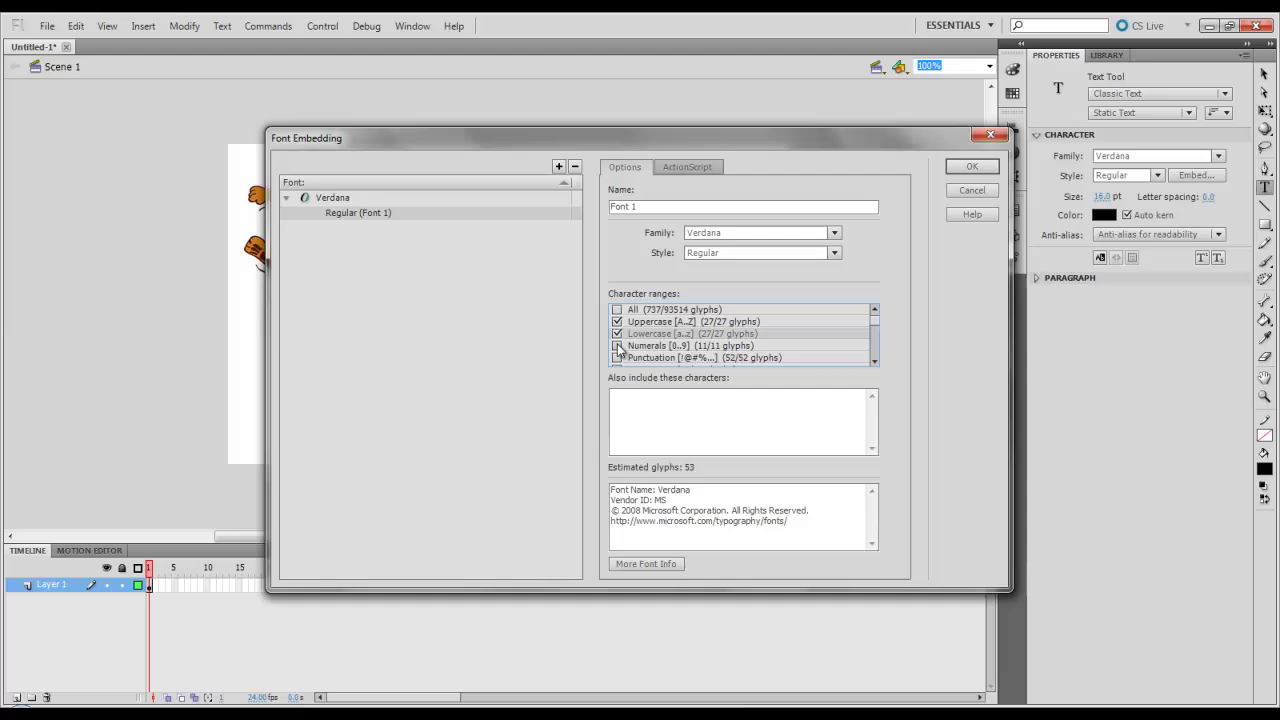
pyautogui.click(617, 346)
pyautogui.click(617, 358)
pyautogui.click(971, 166)
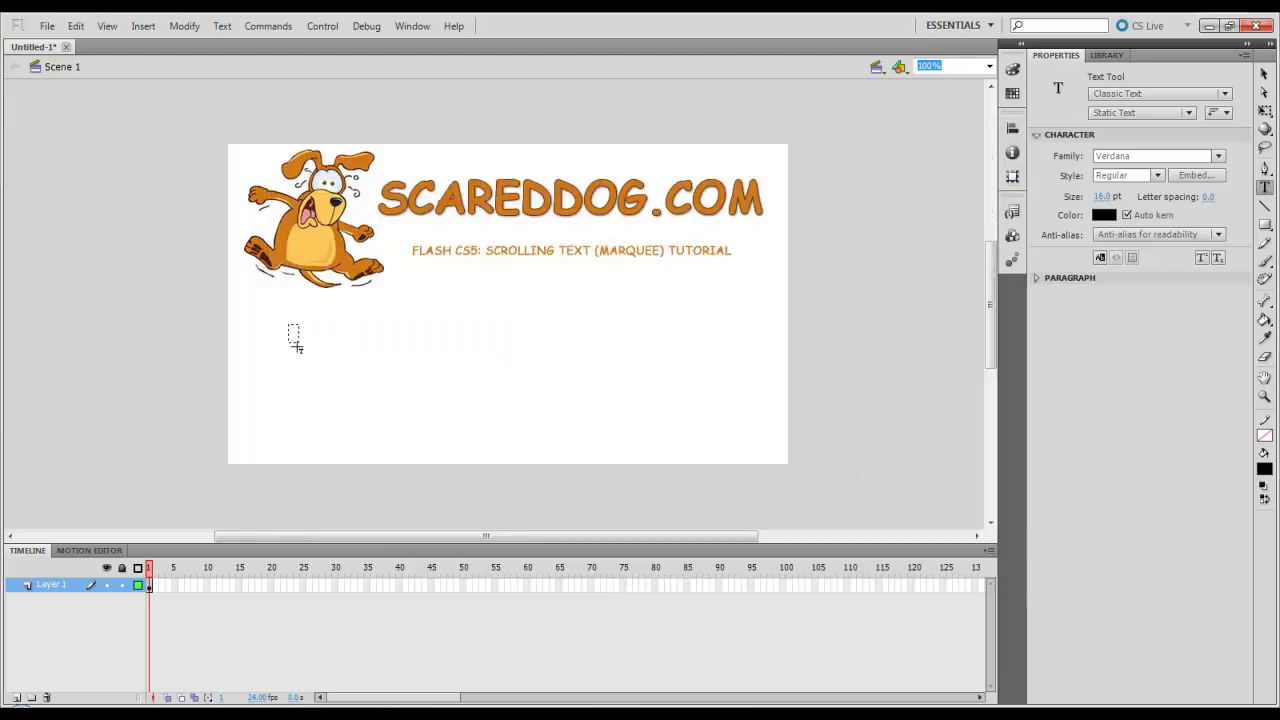
# - Add a text field reading 'THIS IS THE TEXT I WANT TO SCROLL!' at X 190, Y 262.9
pyautogui.moveTo(296, 347); pyautogui.dragTo(669, 383)
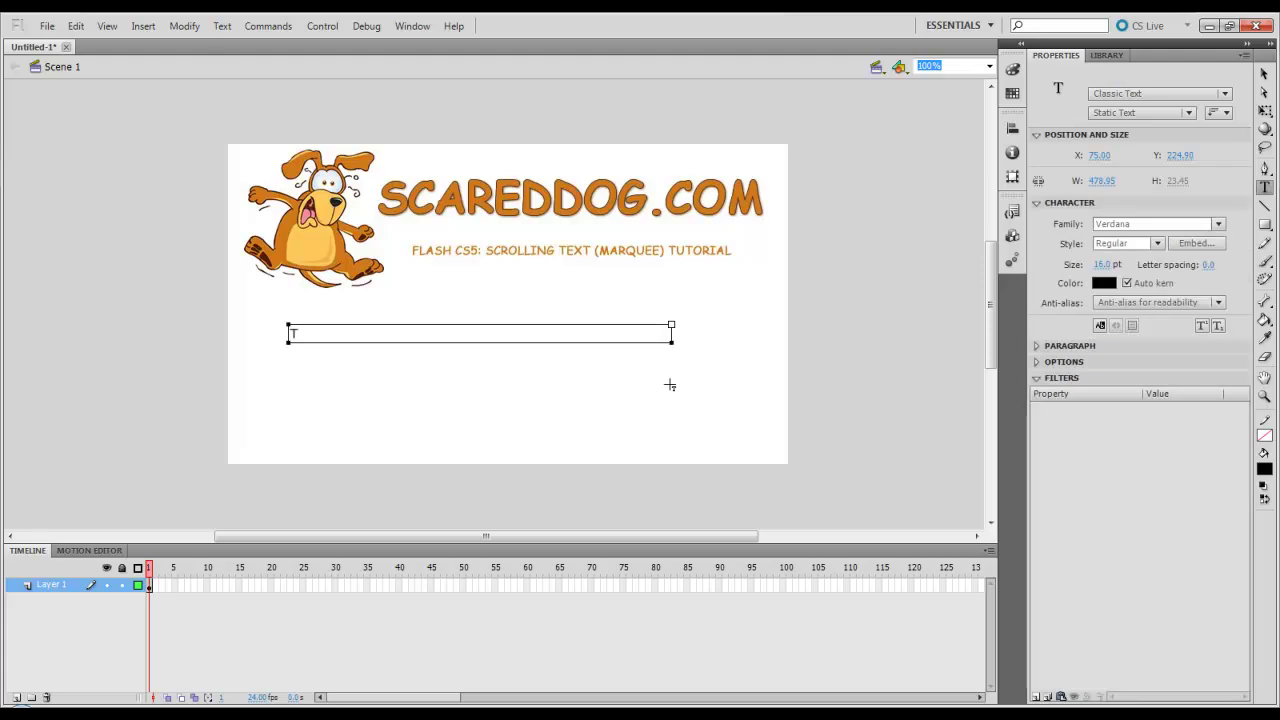
pyautogui.write('THIS IS THE TEXT I WANT TO SCROLL!')
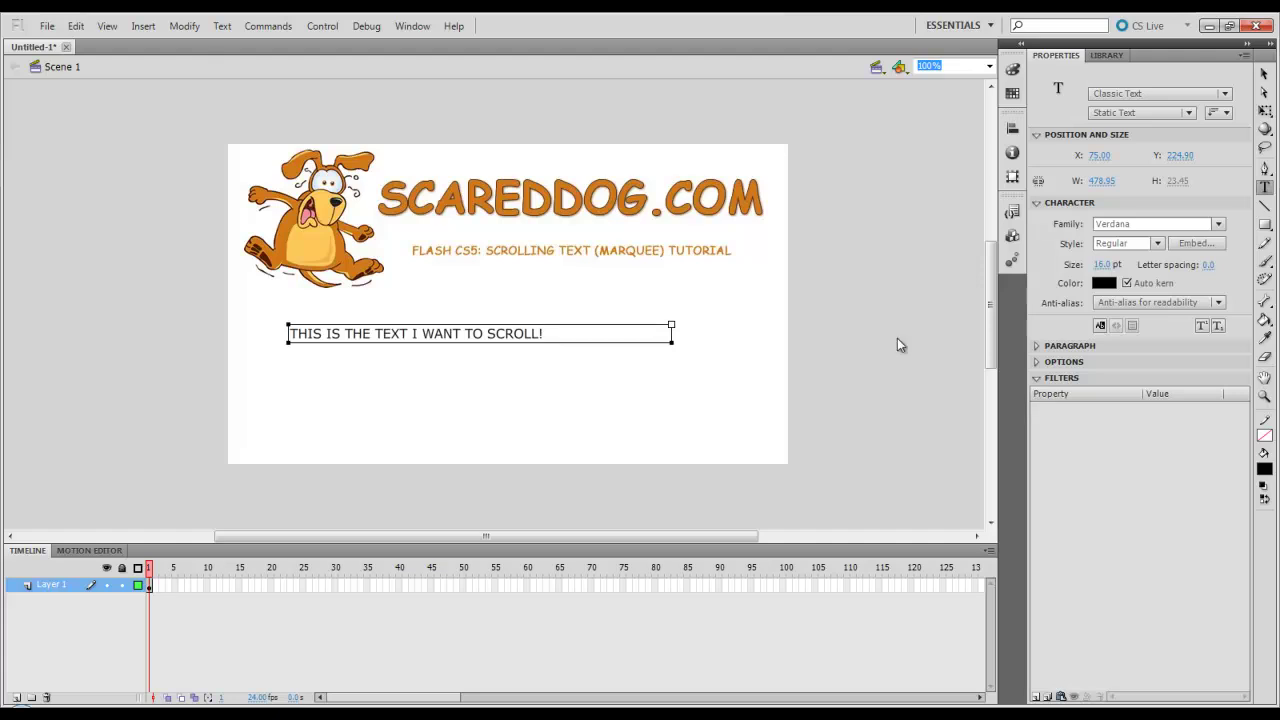
pyautogui.click(1263, 74)
pyautogui.moveTo(422, 337); pyautogui.dragTo(545, 370)
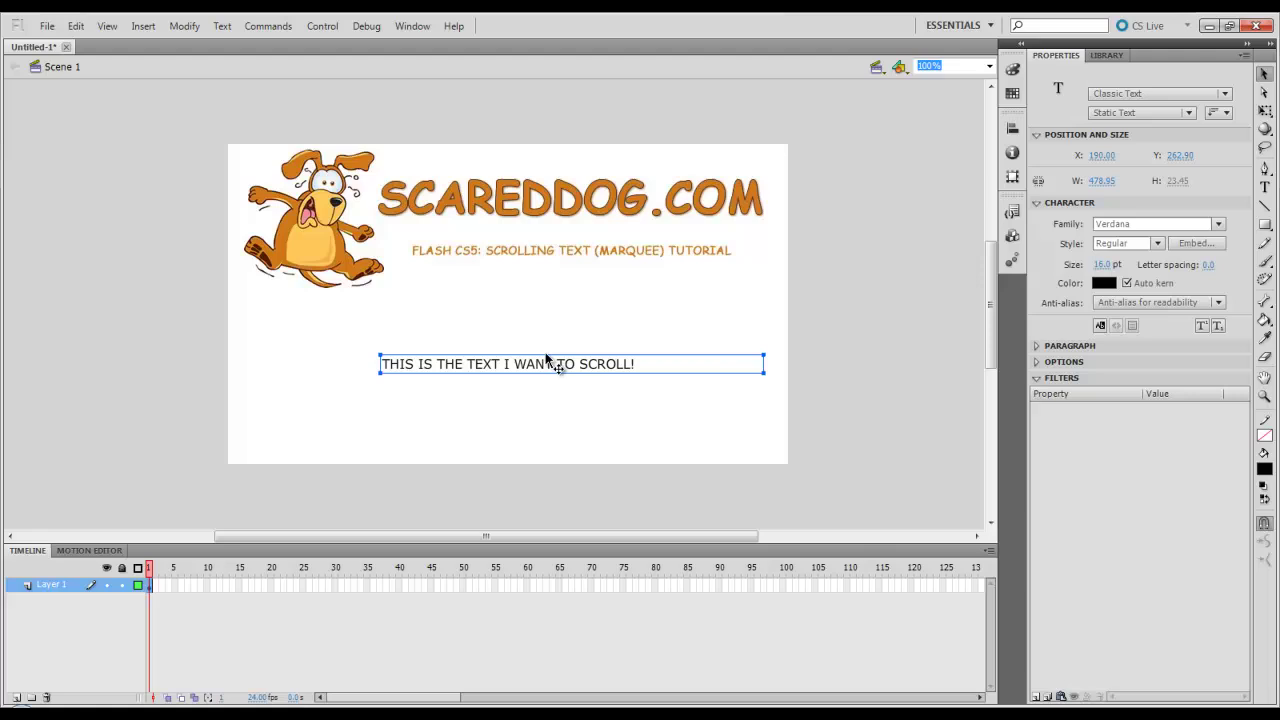
# - Convert the text line with F8 into a Movie Clip symbol named 'scrollText'
pyautogui.press('F8')
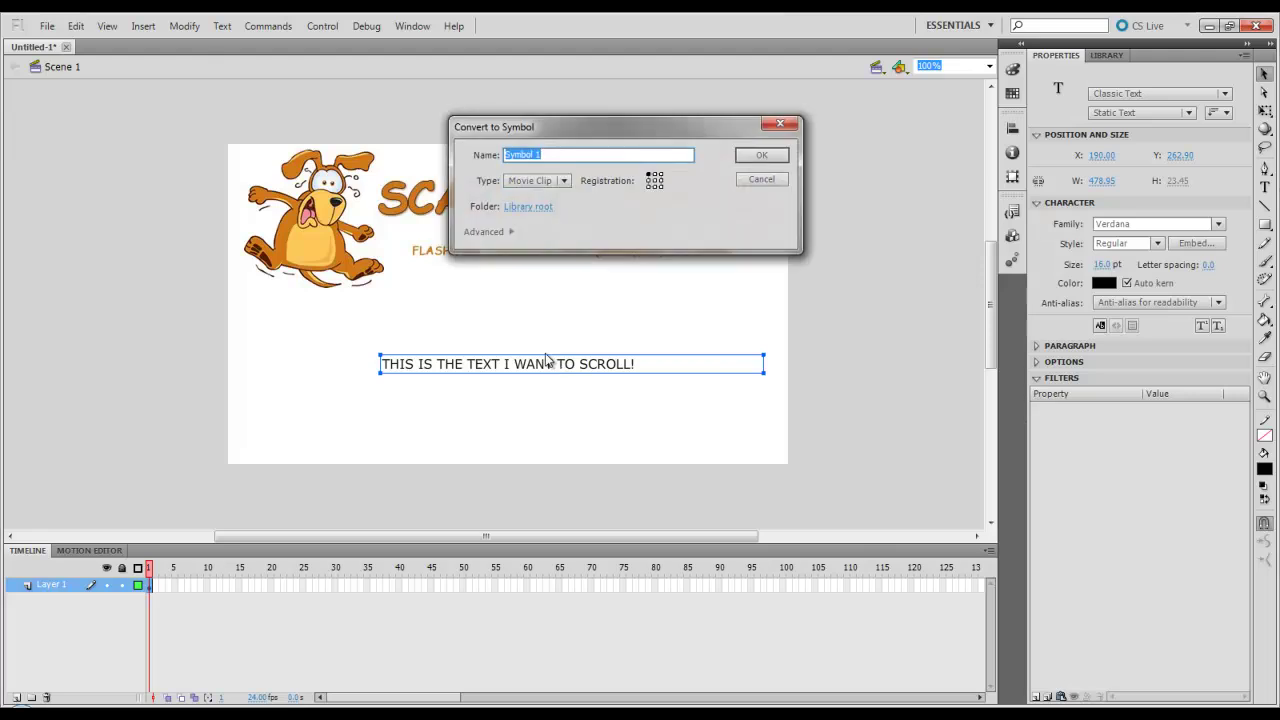
pyautogui.click(563, 179)
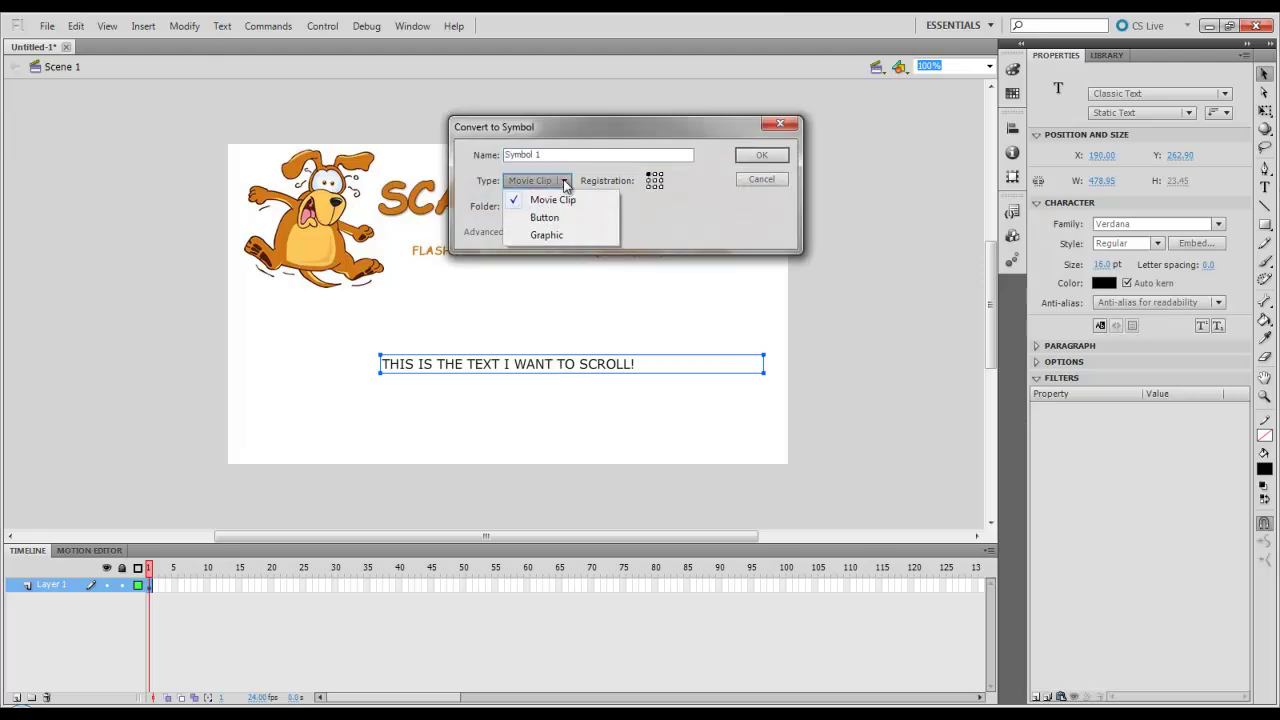
pyautogui.click(555, 203)
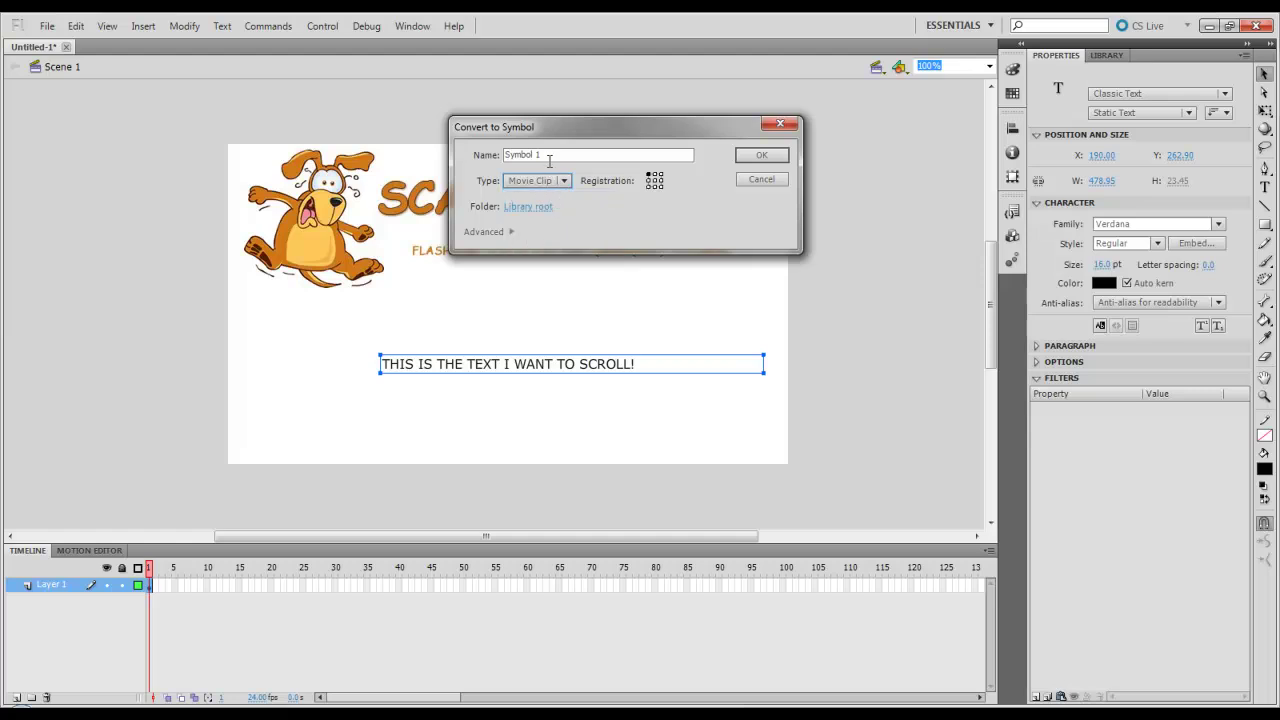
pyautogui.moveTo(550, 157); pyautogui.dragTo(507, 155)
pyautogui.write('sc')
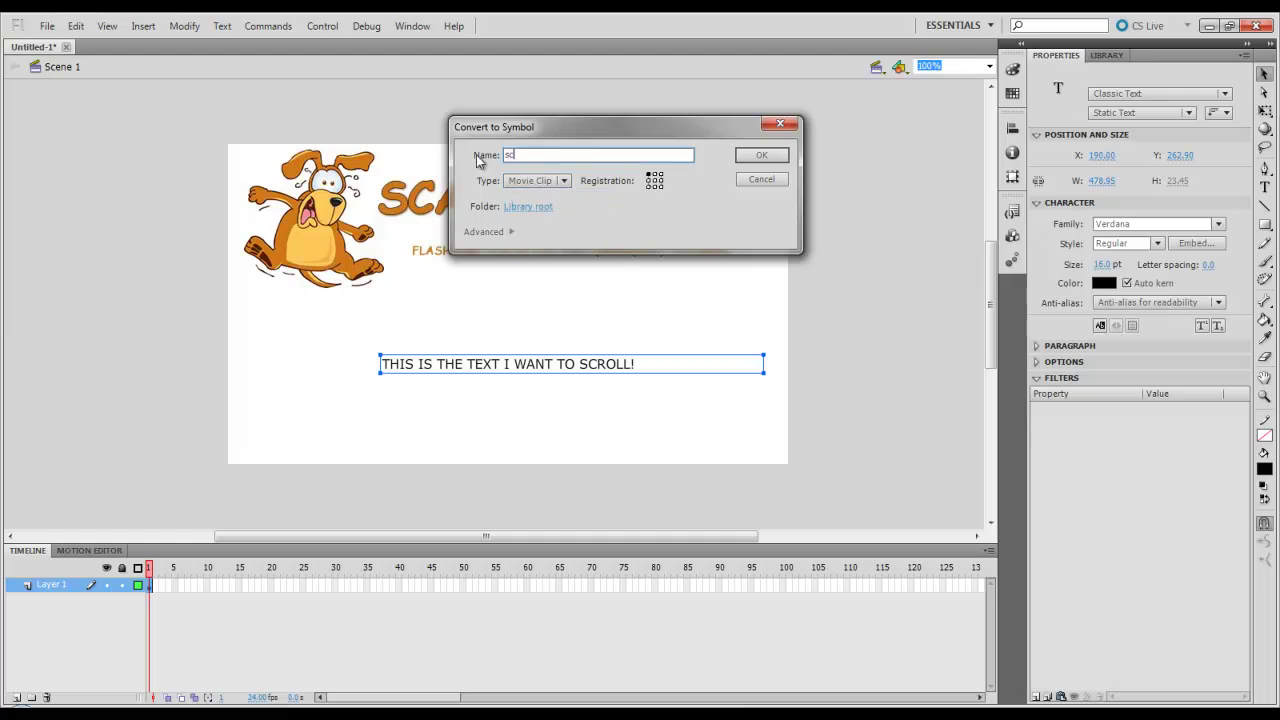
pyautogui.write('rollText')
pyautogui.click(777, 158)
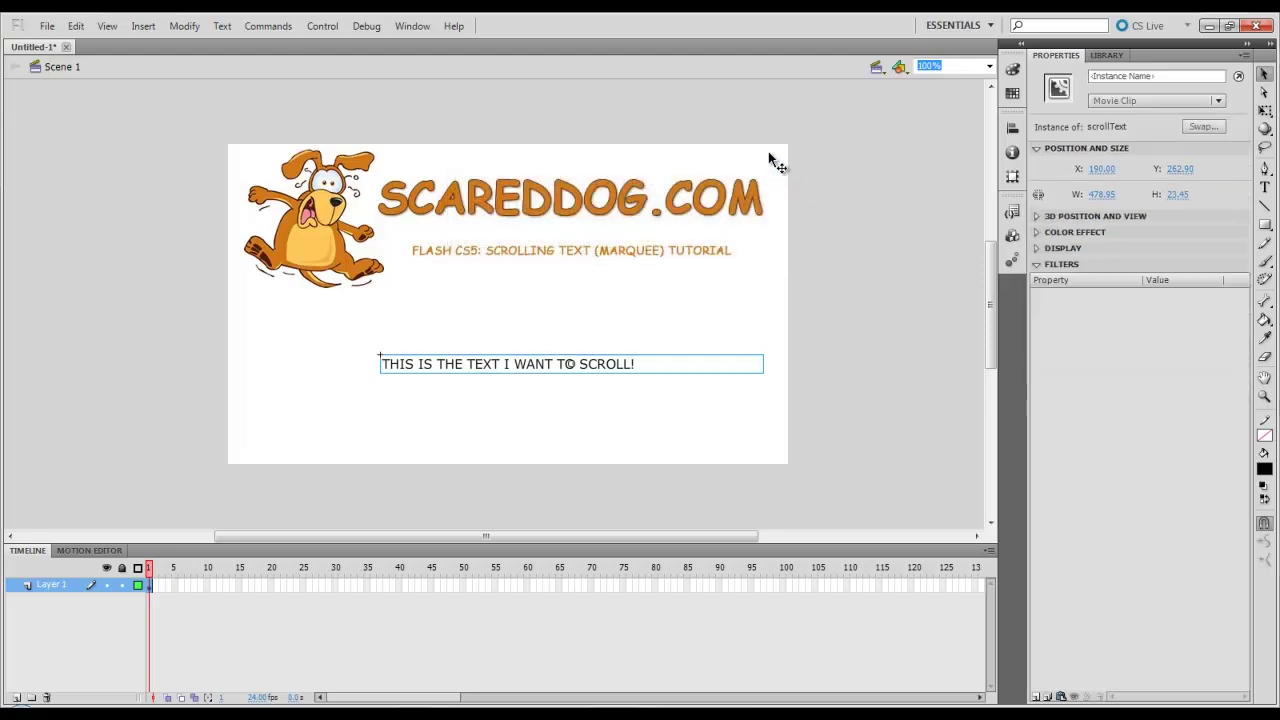
# - Inside scrollText, move the text off the stage's right edge to X 521 and select a later frame
pyautogui.doubleClick(500, 366)
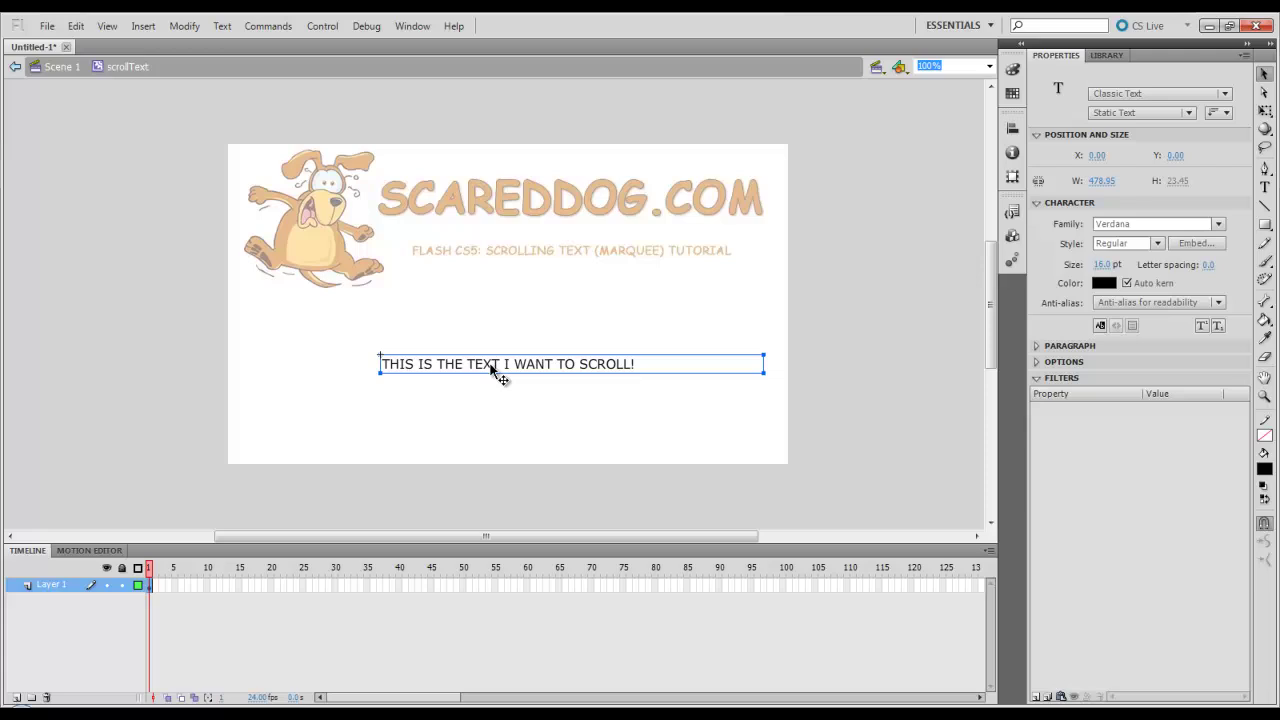
pyautogui.moveTo(491, 368); pyautogui.dragTo(906, 361)
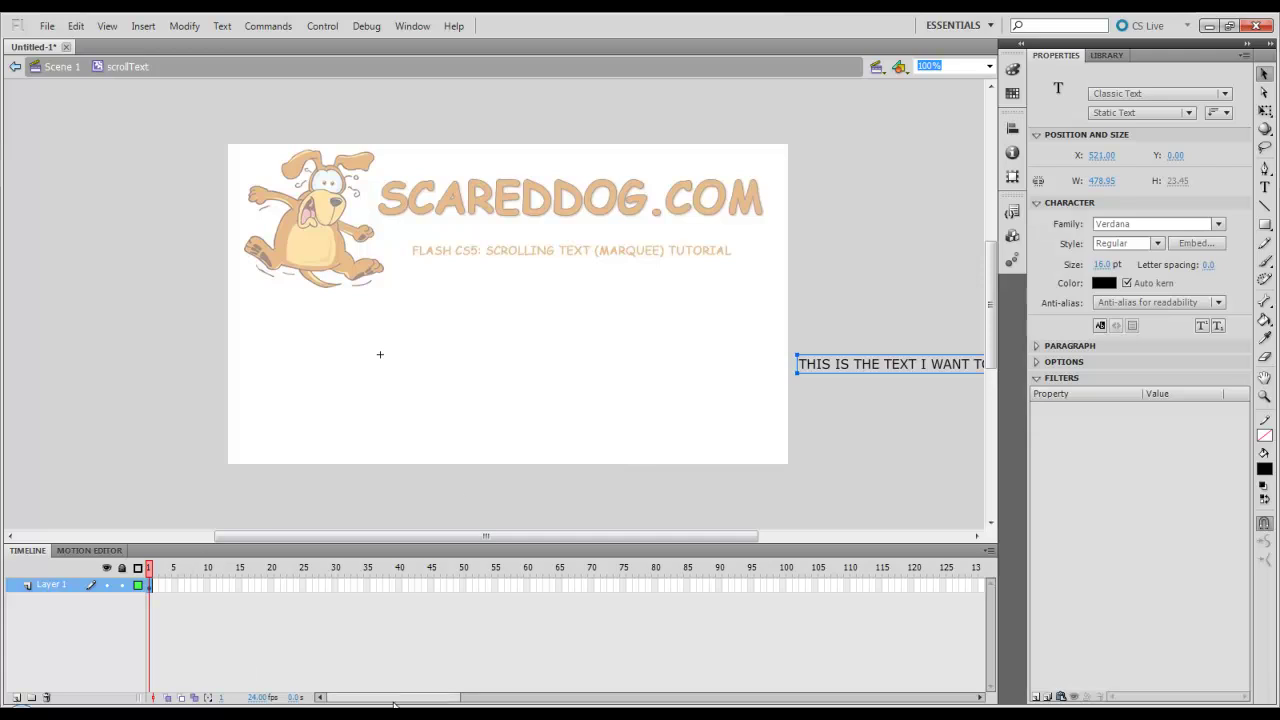
pyautogui.moveTo(390, 700); pyautogui.dragTo(527, 700)
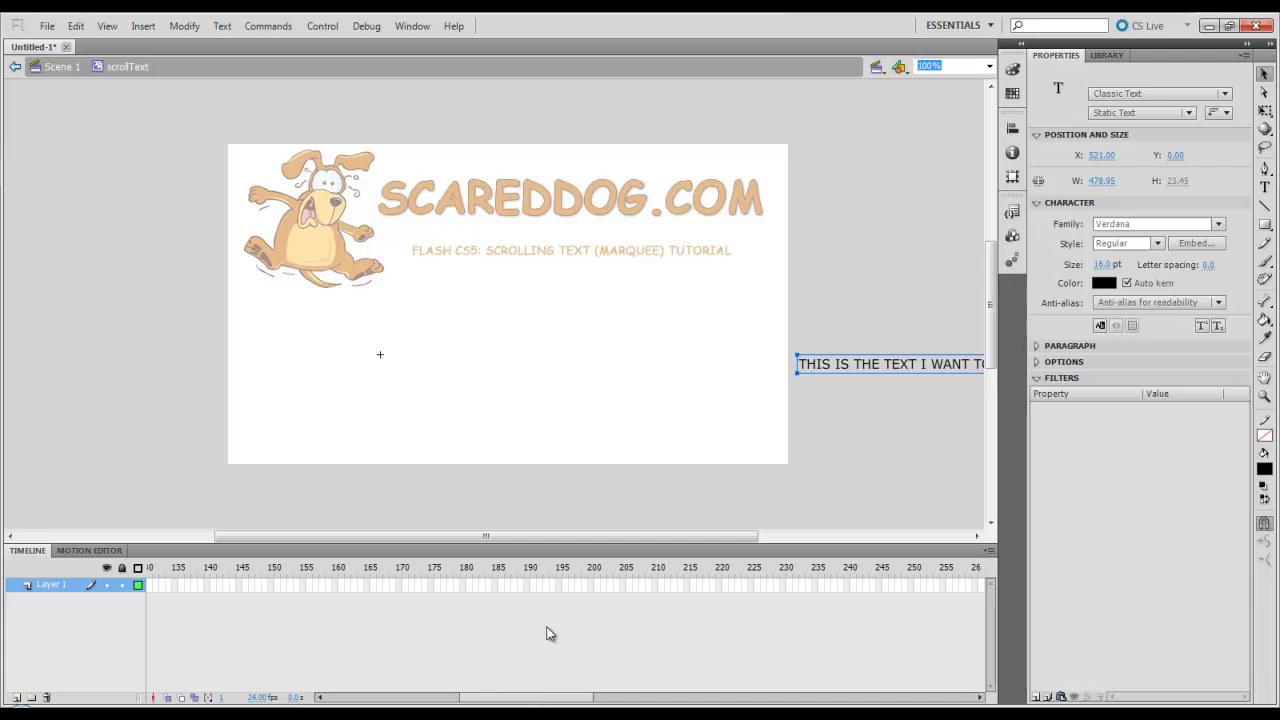
pyautogui.click(592, 586)
# - Insert a keyframe at frame 250 and move the text off the stage's left edge to X -517.95
pyautogui.moveTo(540, 700); pyautogui.dragTo(583, 698)
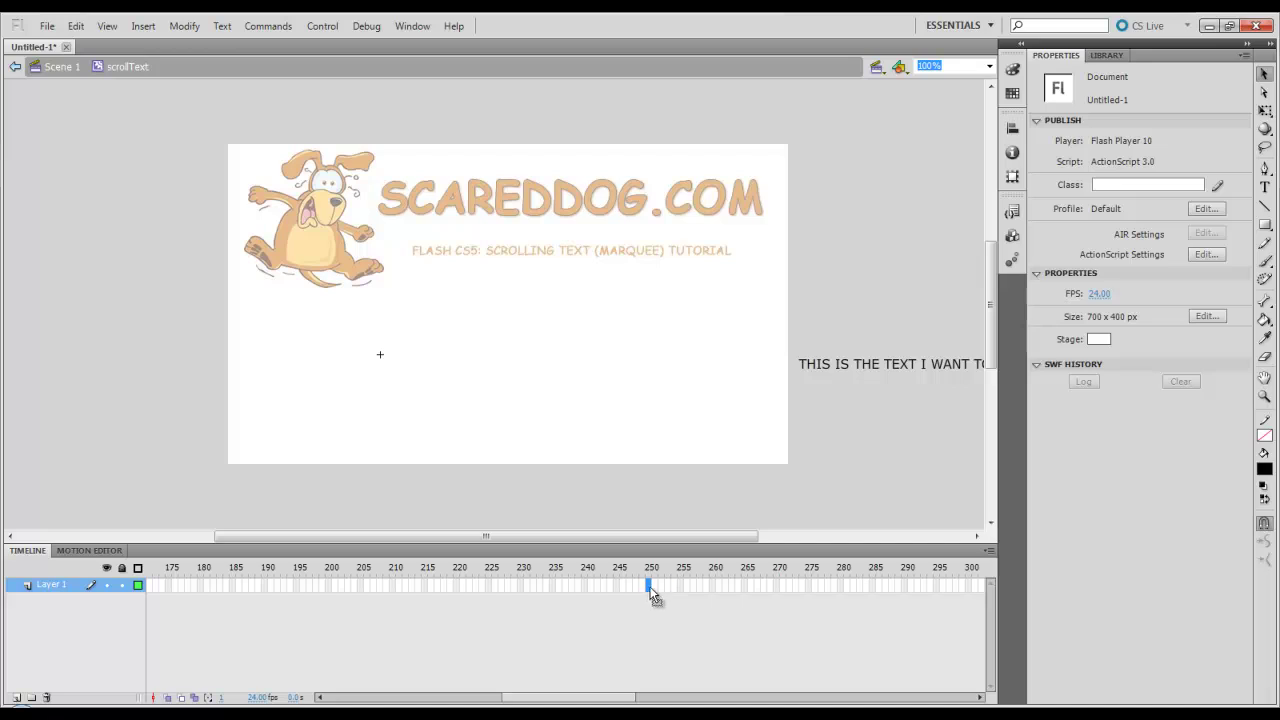
pyautogui.rightClick(649, 587)
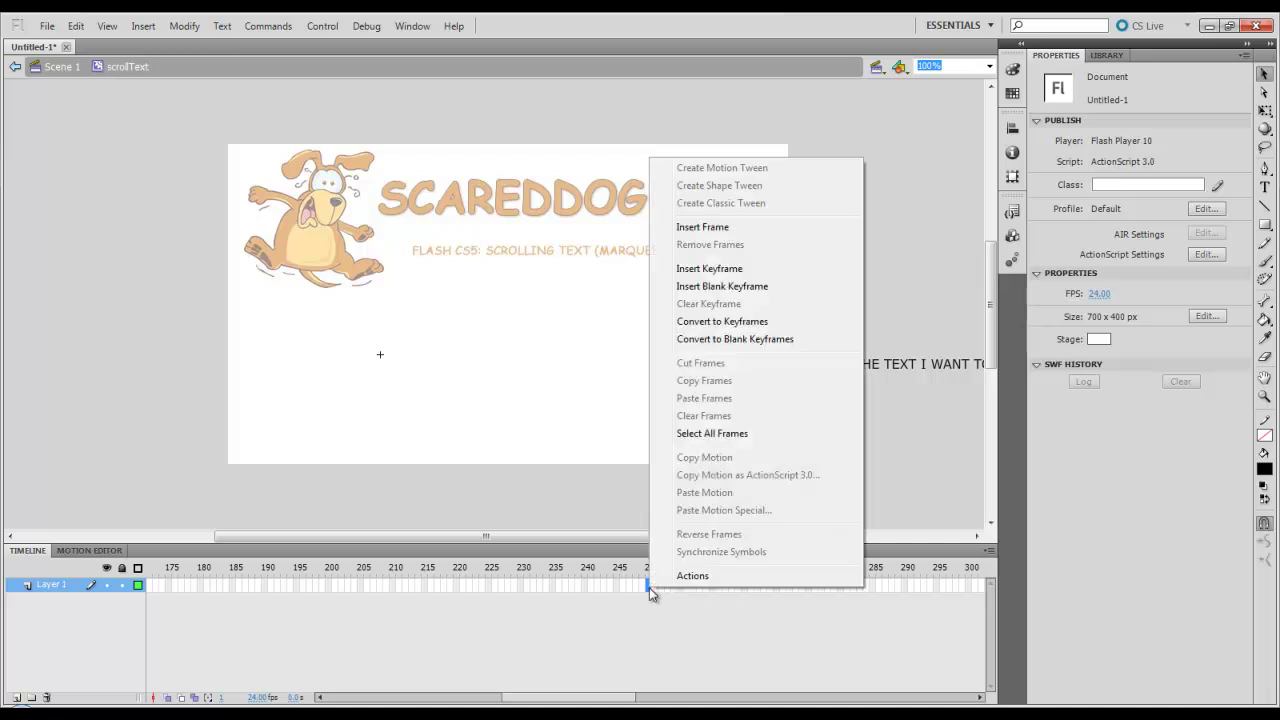
pyautogui.click(698, 270)
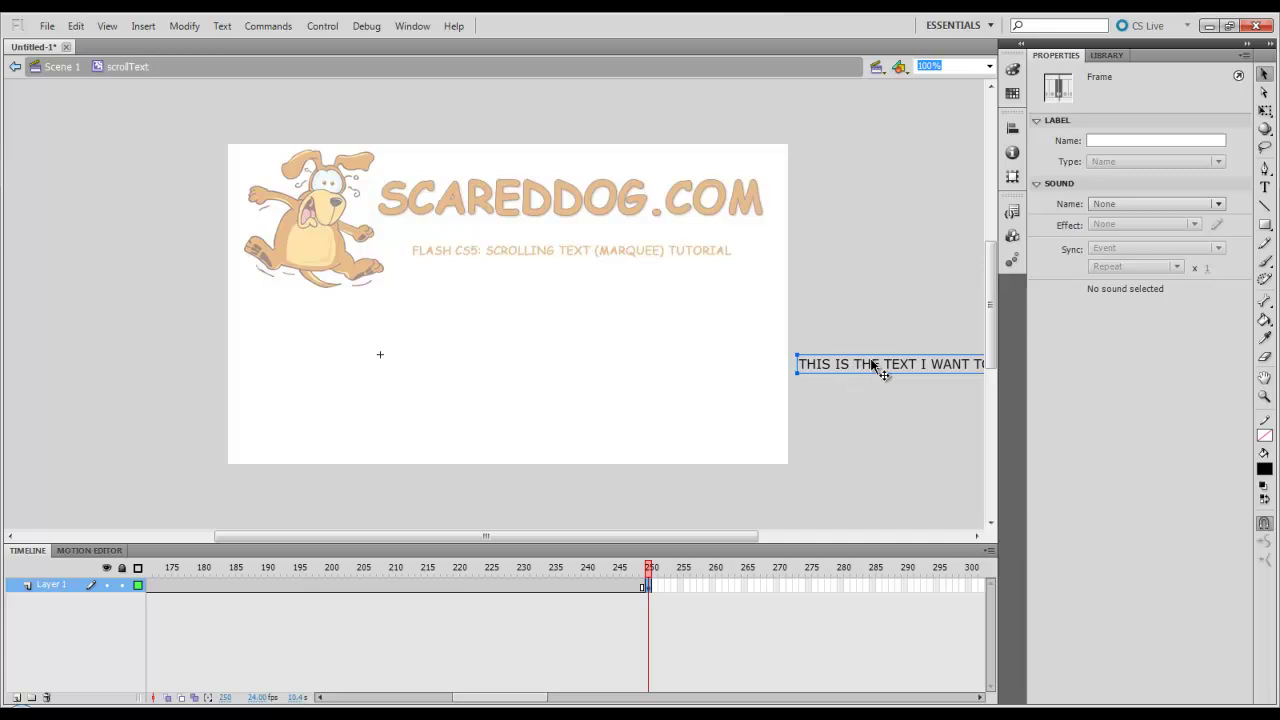
pyautogui.moveTo(872, 364); pyautogui.dragTo(40, 384)
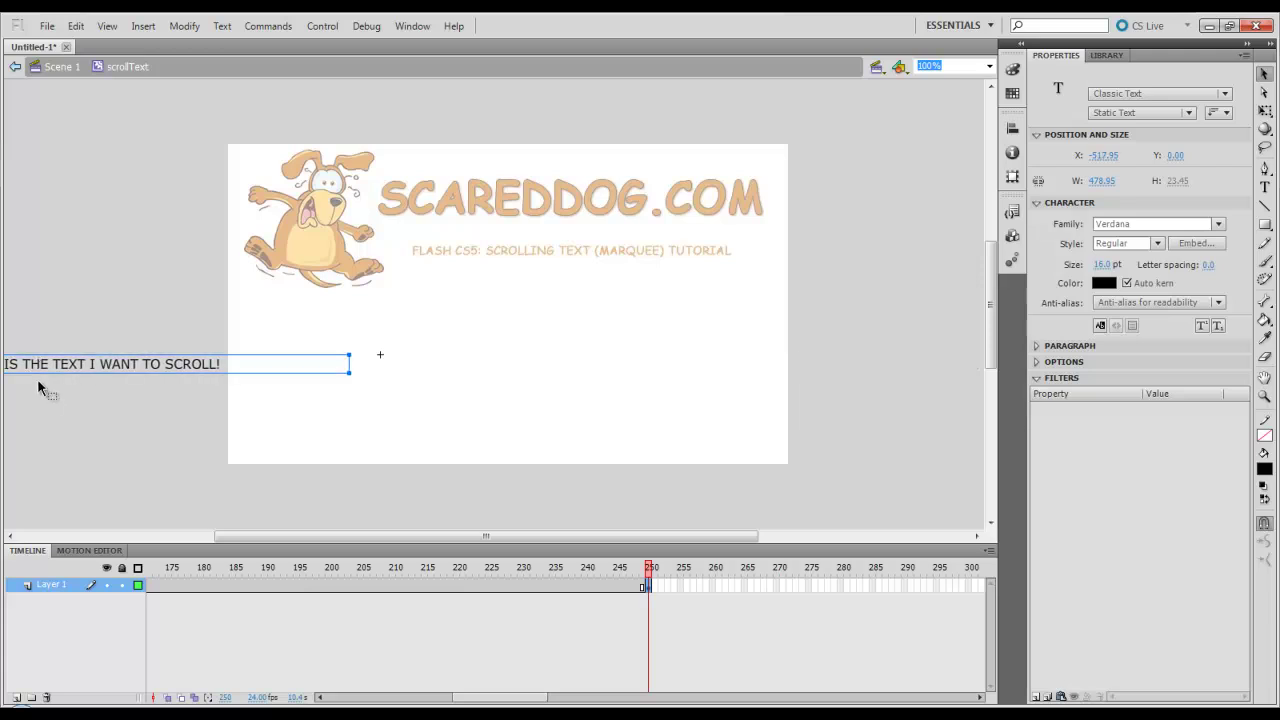
# - Create a classic tween from frame 1 to 250, scrub back to frame 1, and deselect
pyautogui.rightClick(280, 585)
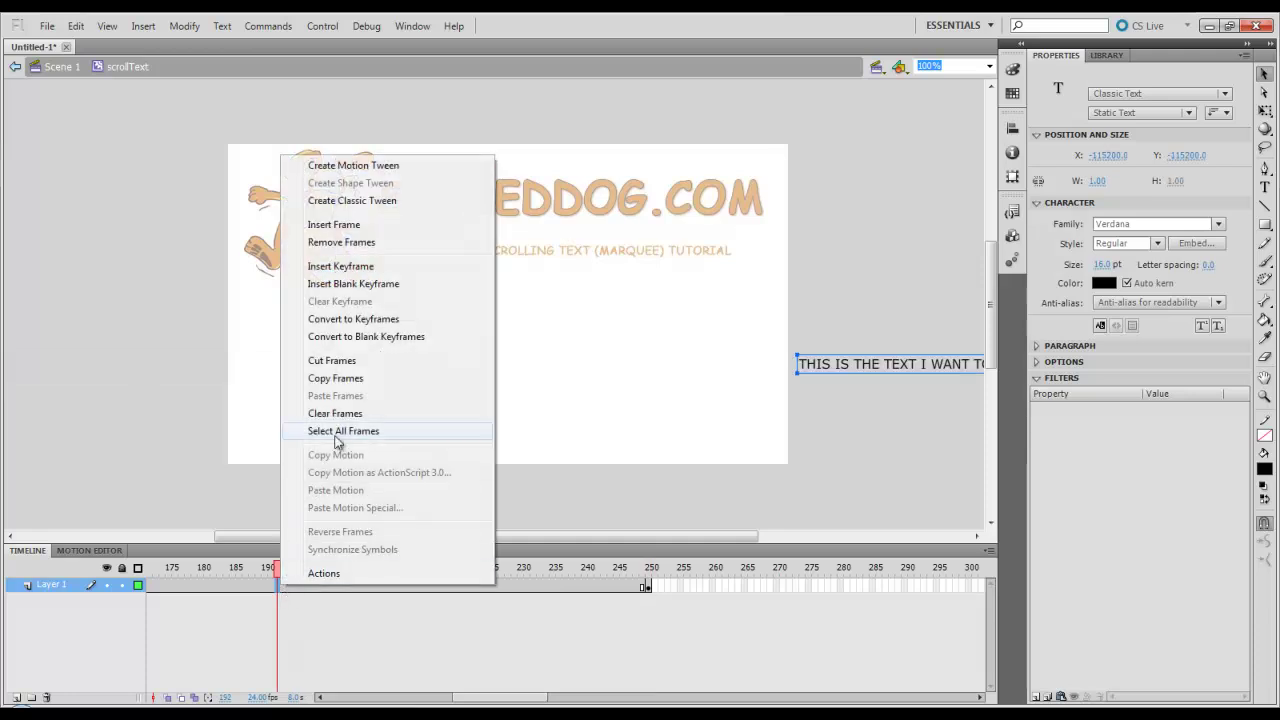
pyautogui.click(363, 202)
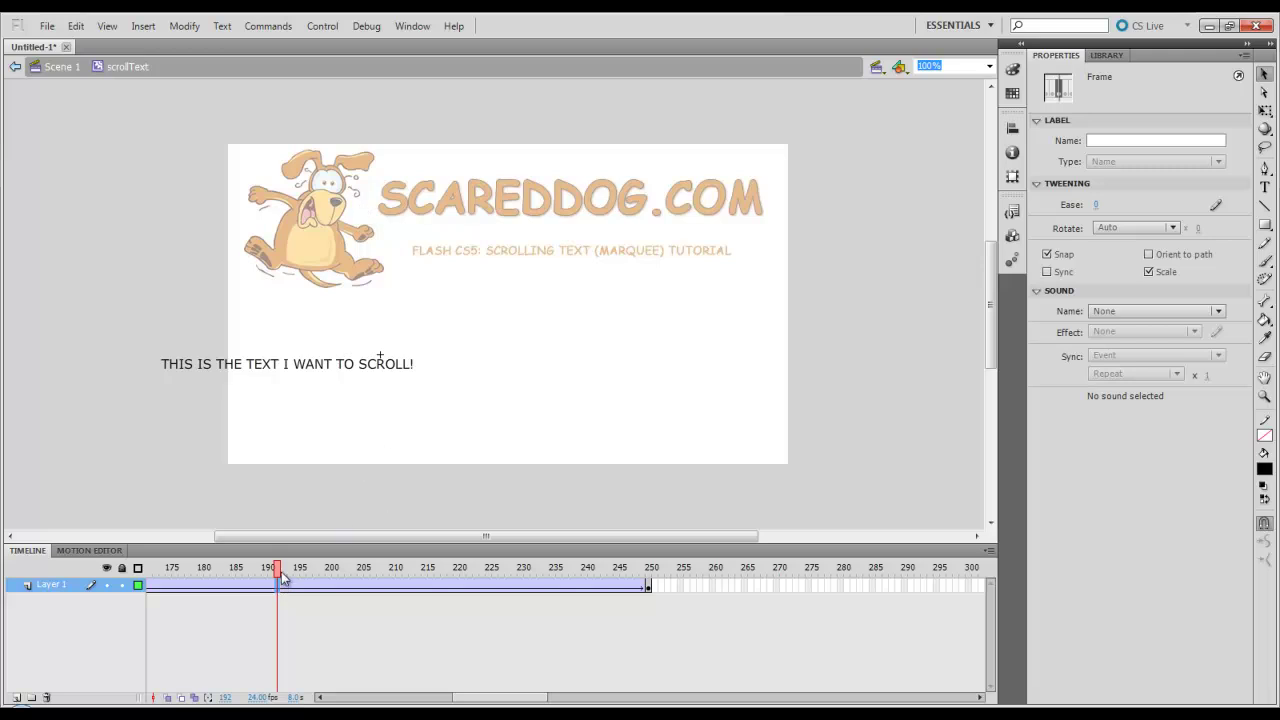
pyautogui.moveTo(280, 575); pyautogui.dragTo(83, 583)
pyautogui.click(167, 497)
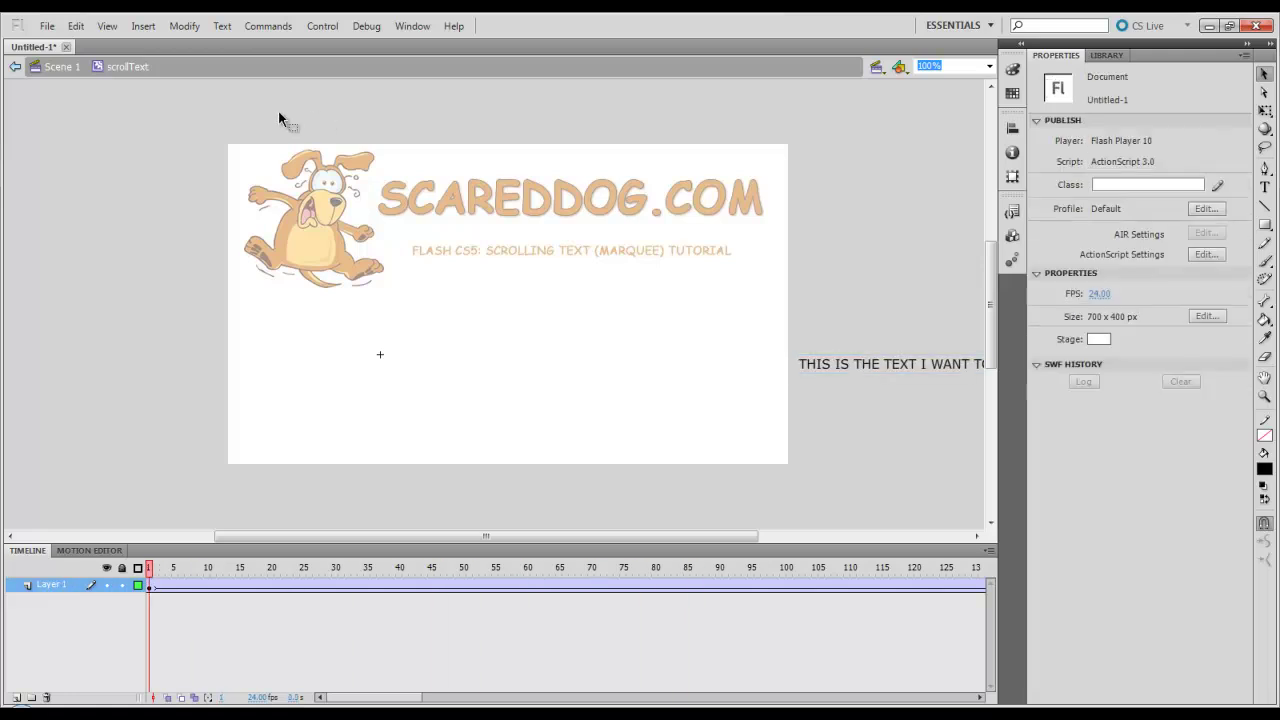
# - Return to Scene 1, run Control > Test Scene to watch the marquee, then close the preview
pyautogui.click(57, 67)
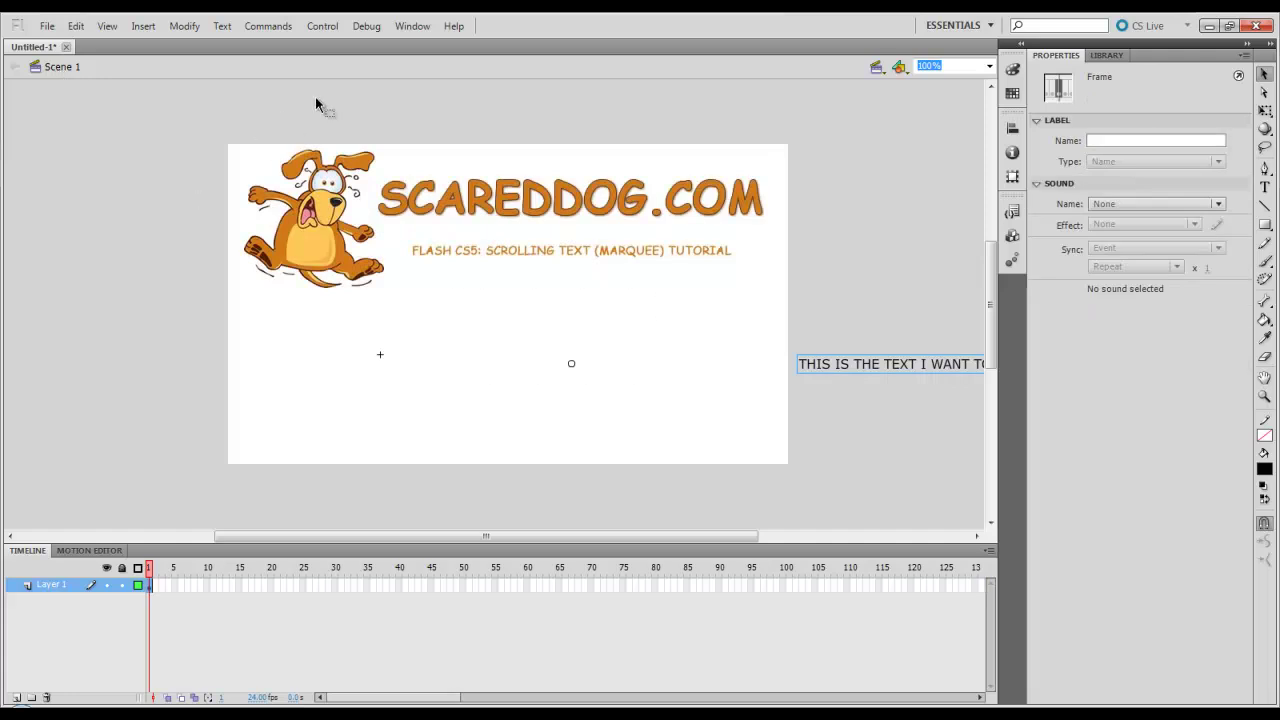
pyautogui.click(322, 26)
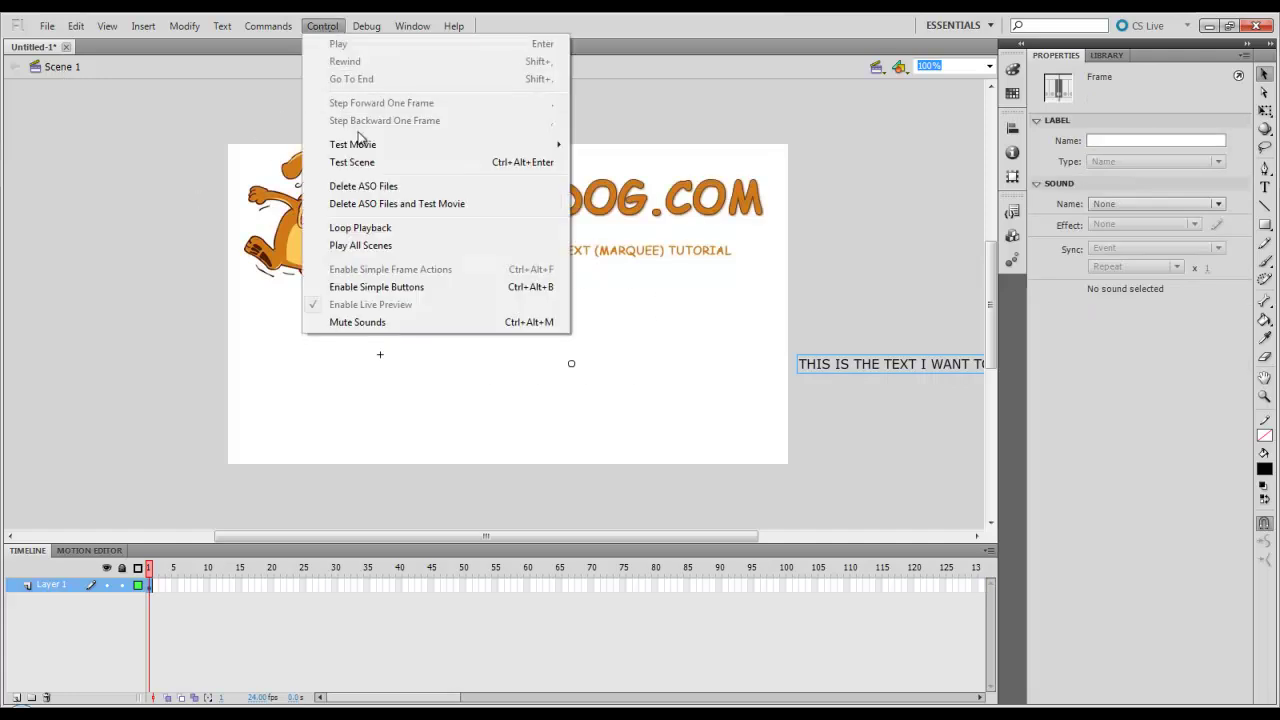
pyautogui.click(352, 162)
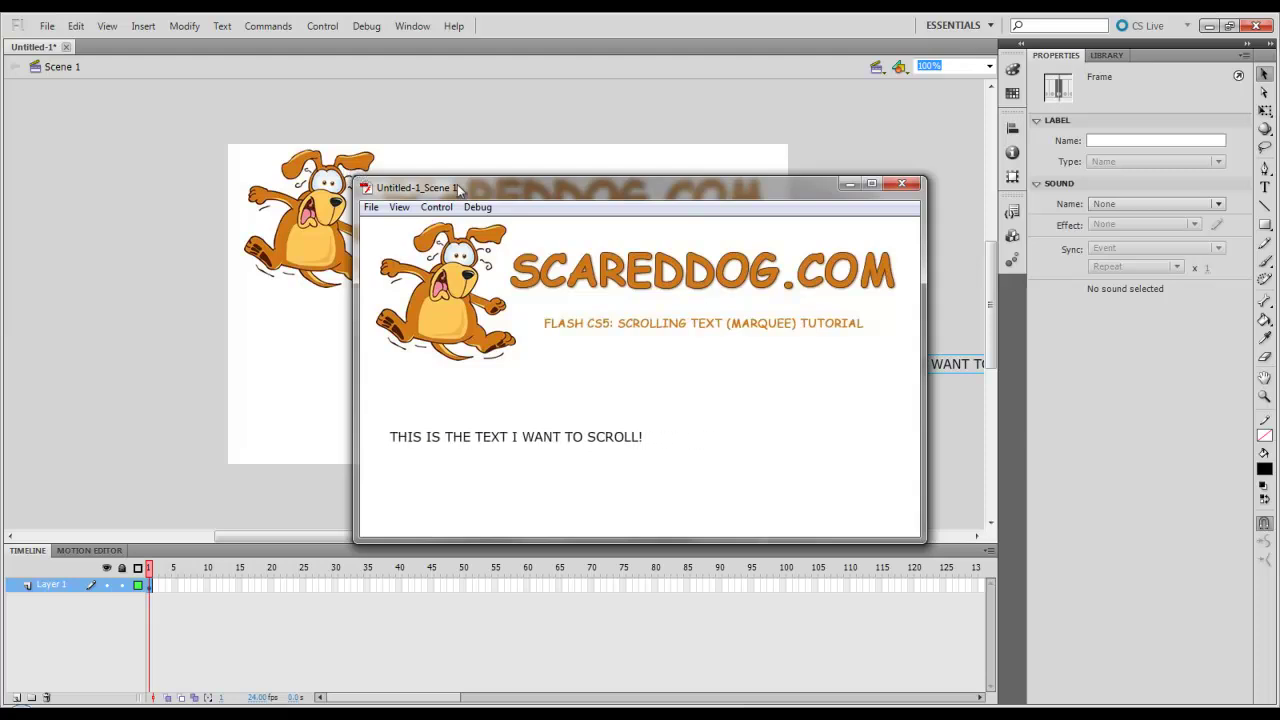
pyautogui.click(901, 184)
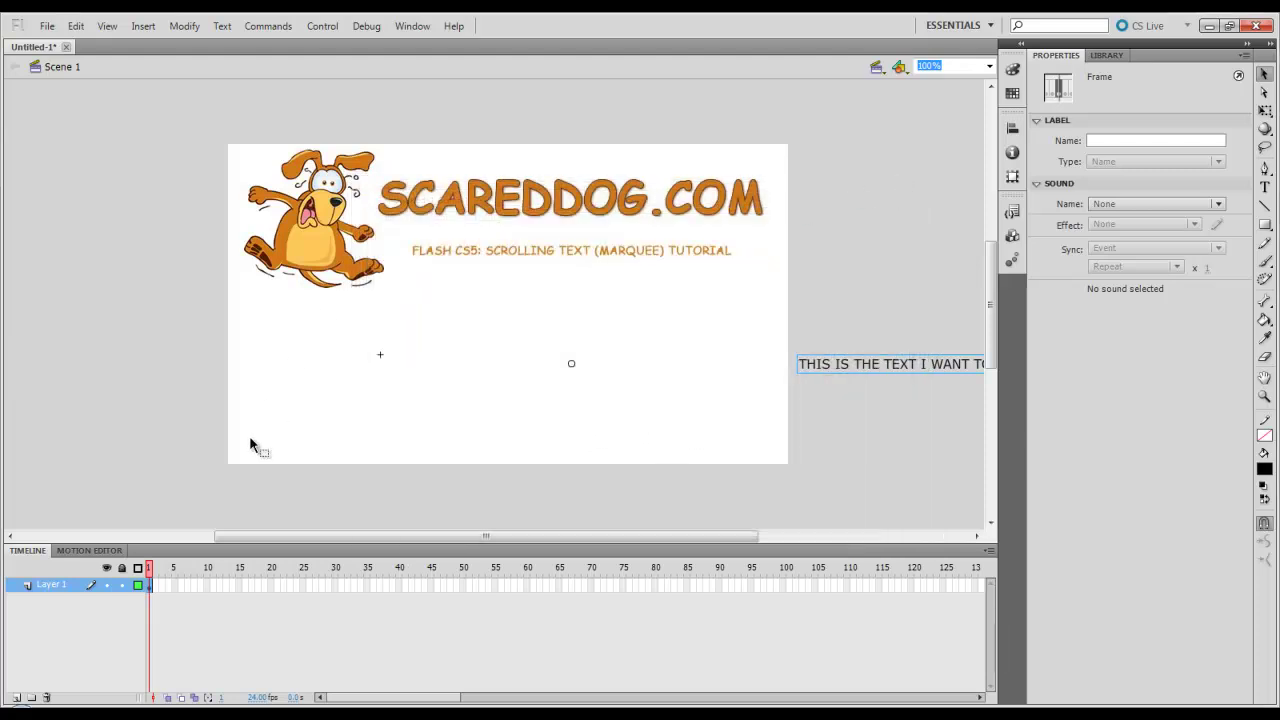
# - Inside scrollText, drag the tween's end keyframe from frame 250 to 300, then return to Scene 1
pyautogui.click(861, 368)
pyautogui.doubleClick(852, 359)
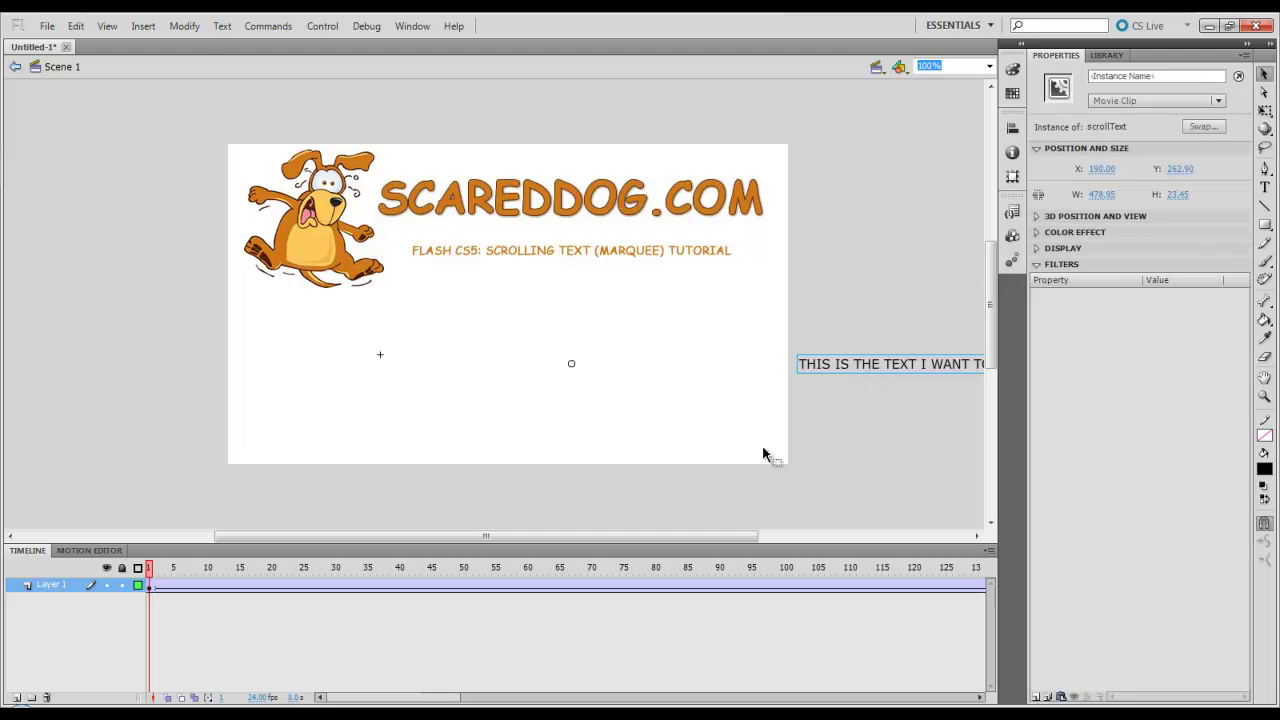
pyautogui.moveTo(543, 536); pyautogui.dragTo(661, 539)
pyautogui.moveTo(365, 697); pyautogui.dragTo(531, 690)
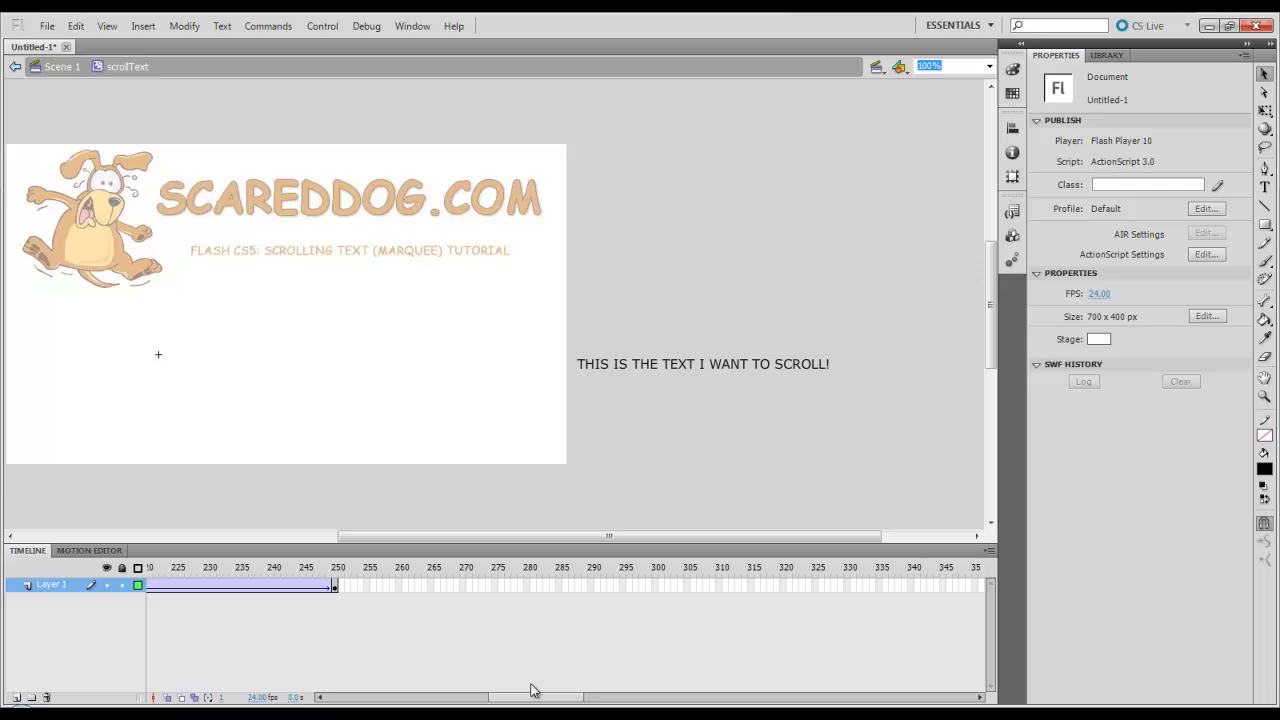
pyautogui.click(335, 589)
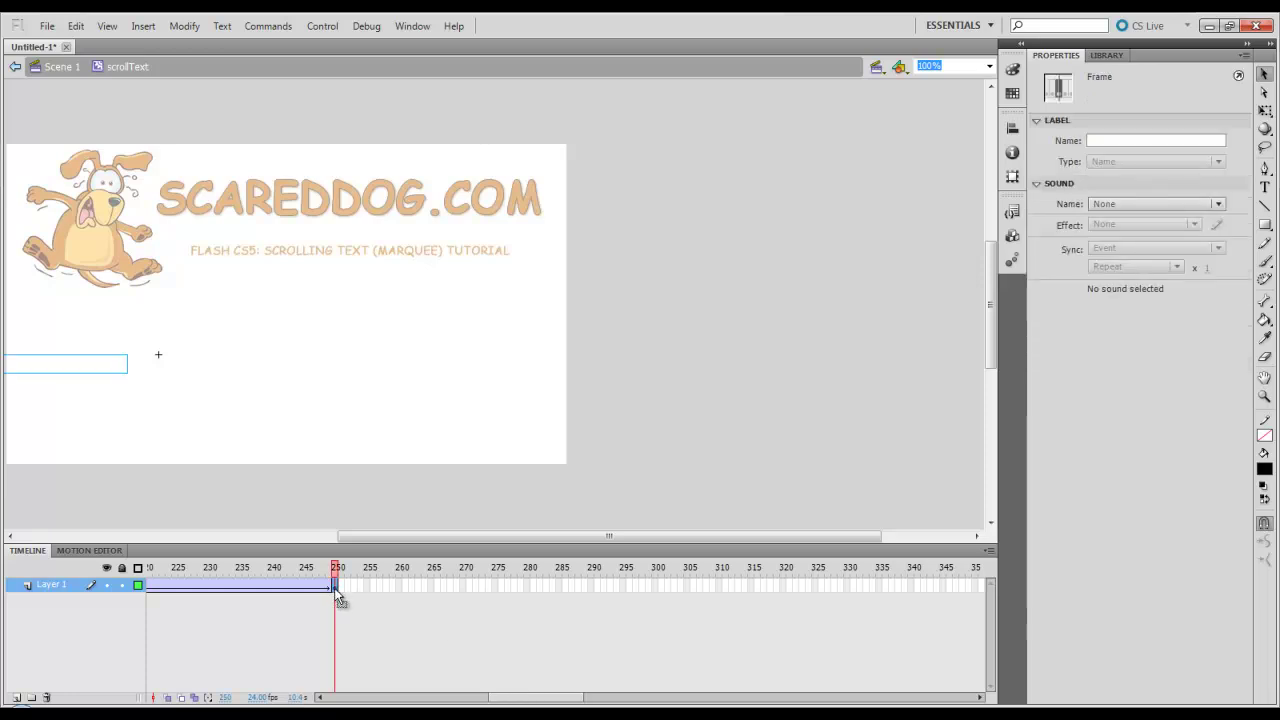
pyautogui.moveTo(336, 592); pyautogui.dragTo(232, 587)
pyautogui.click(238, 587)
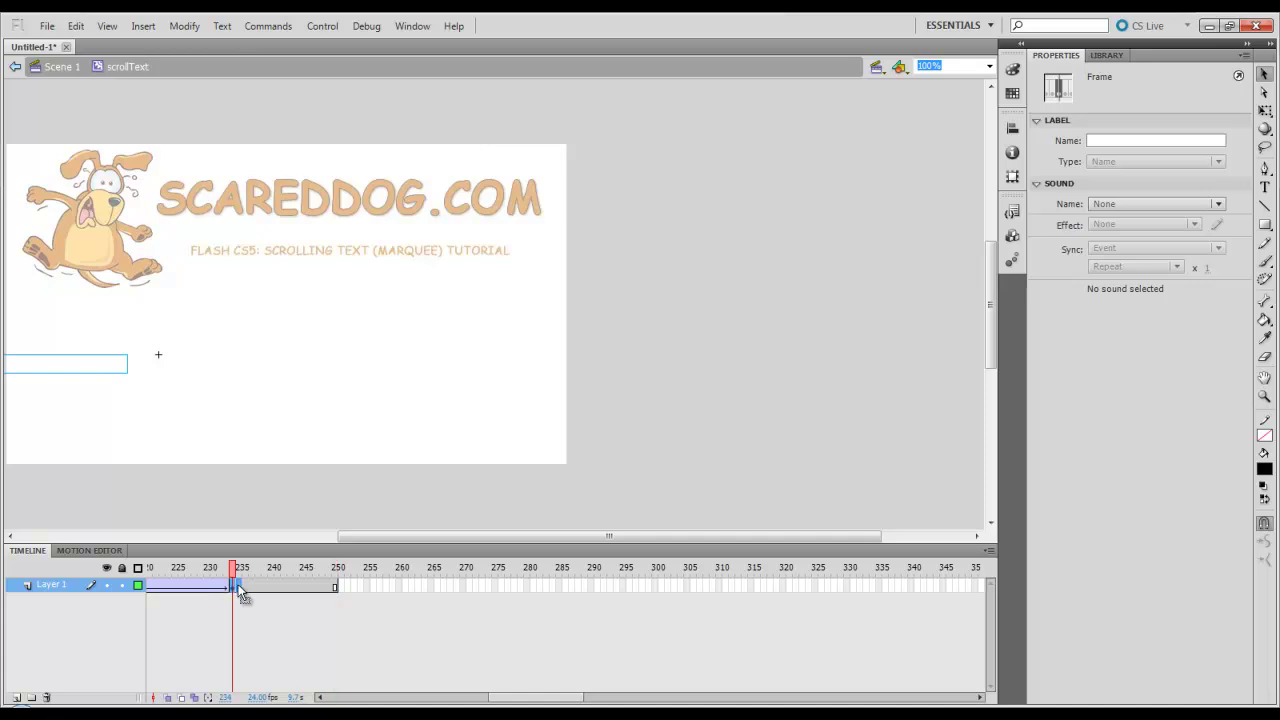
pyautogui.moveTo(340, 593); pyautogui.dragTo(656, 586)
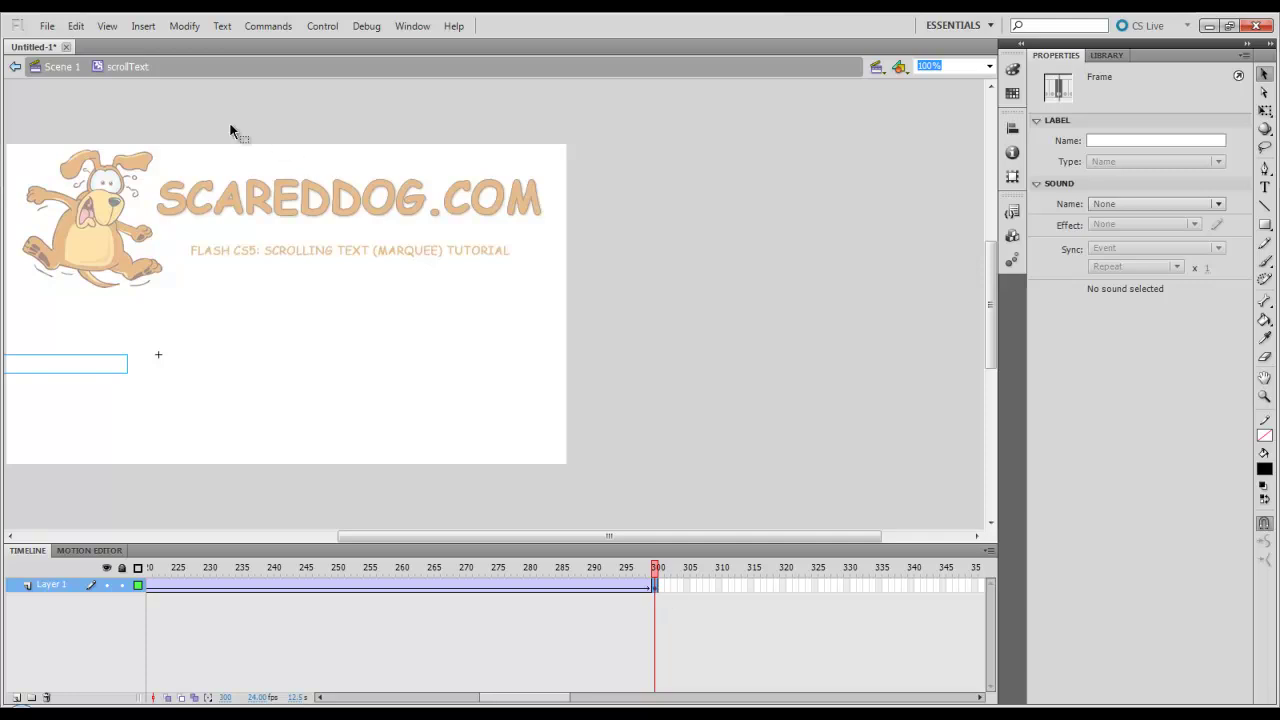
pyautogui.click(61, 67)
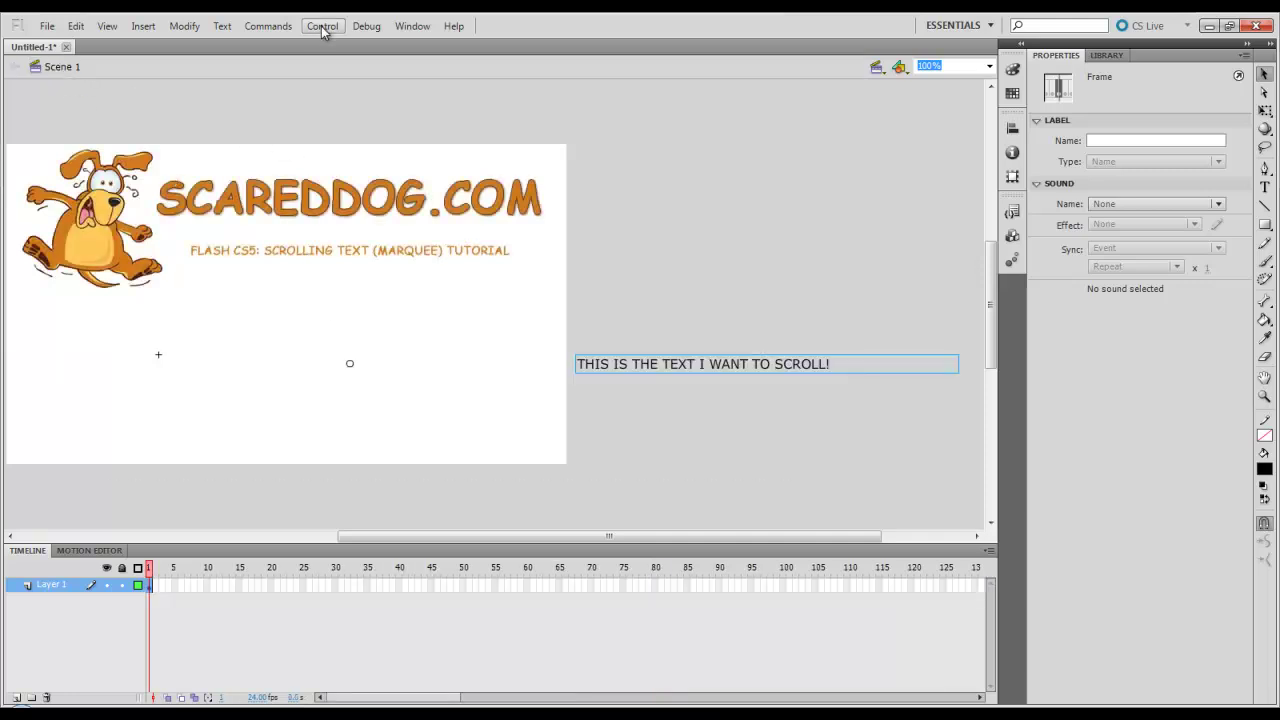
# - Run Control > Test Scene to play the slower scrolling text
pyautogui.moveTo(362, 536); pyautogui.dragTo(270, 535)
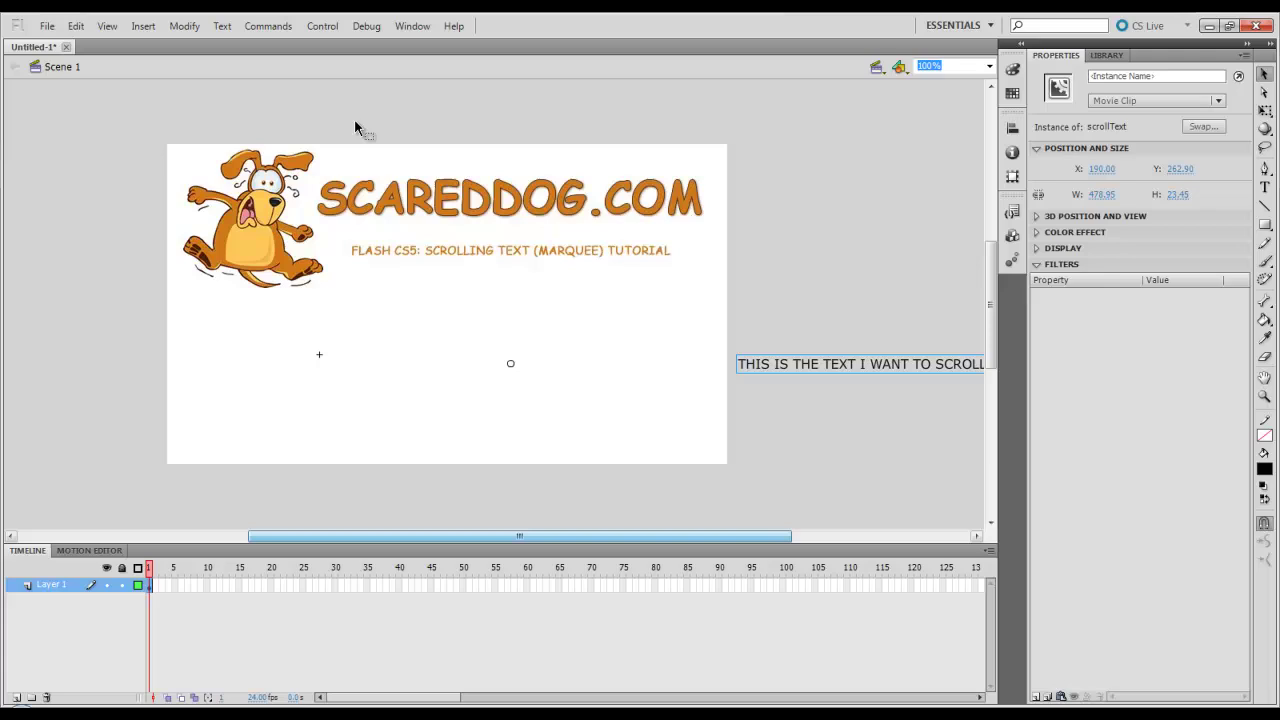
pyautogui.click(335, 30)
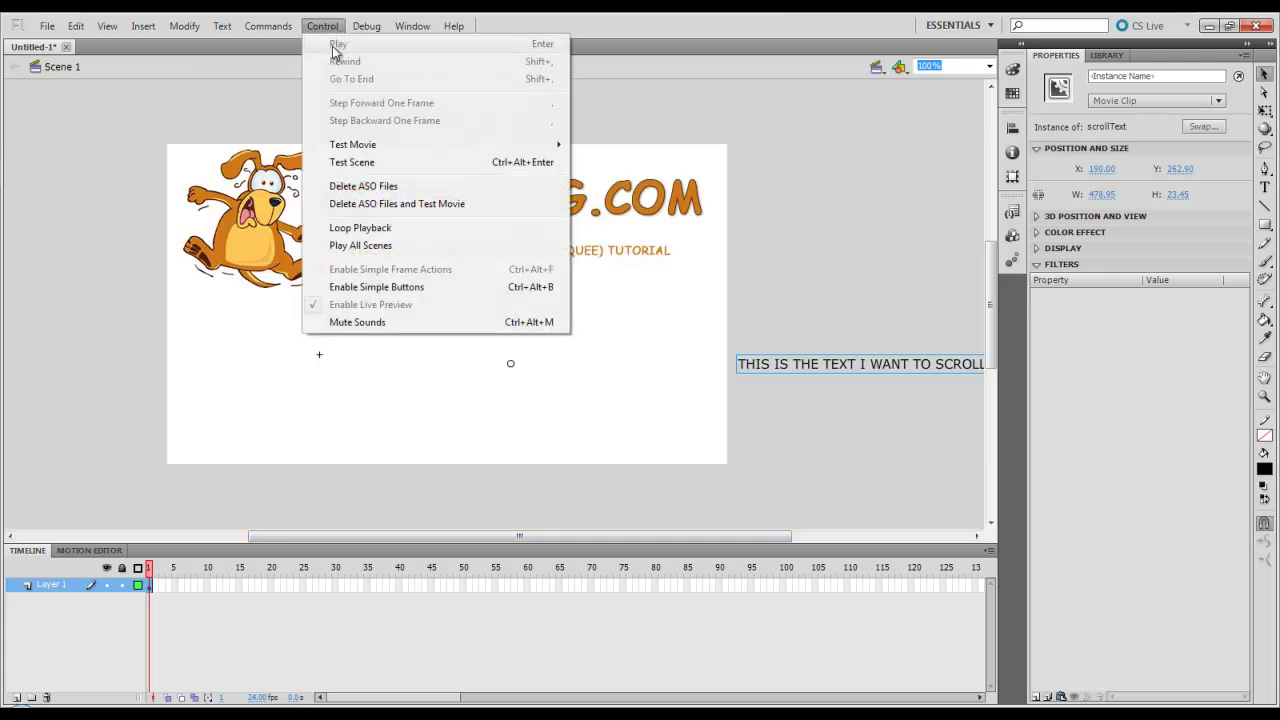
pyautogui.click(364, 164)
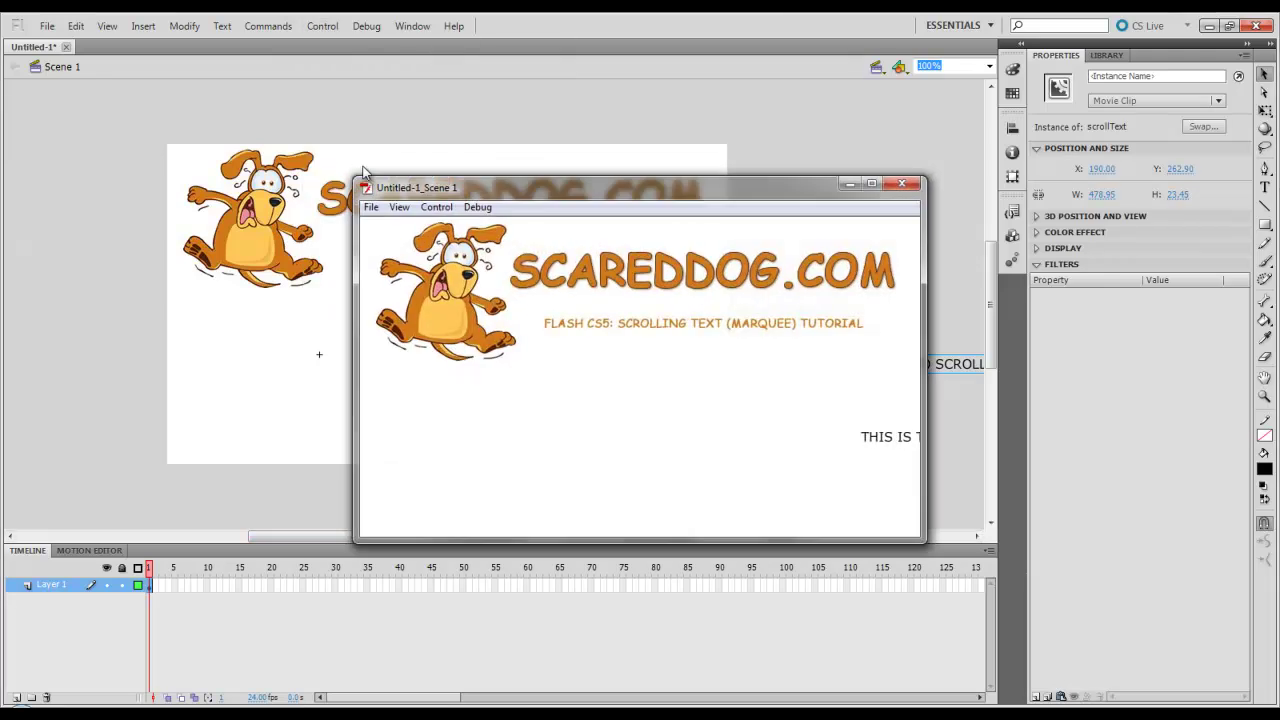